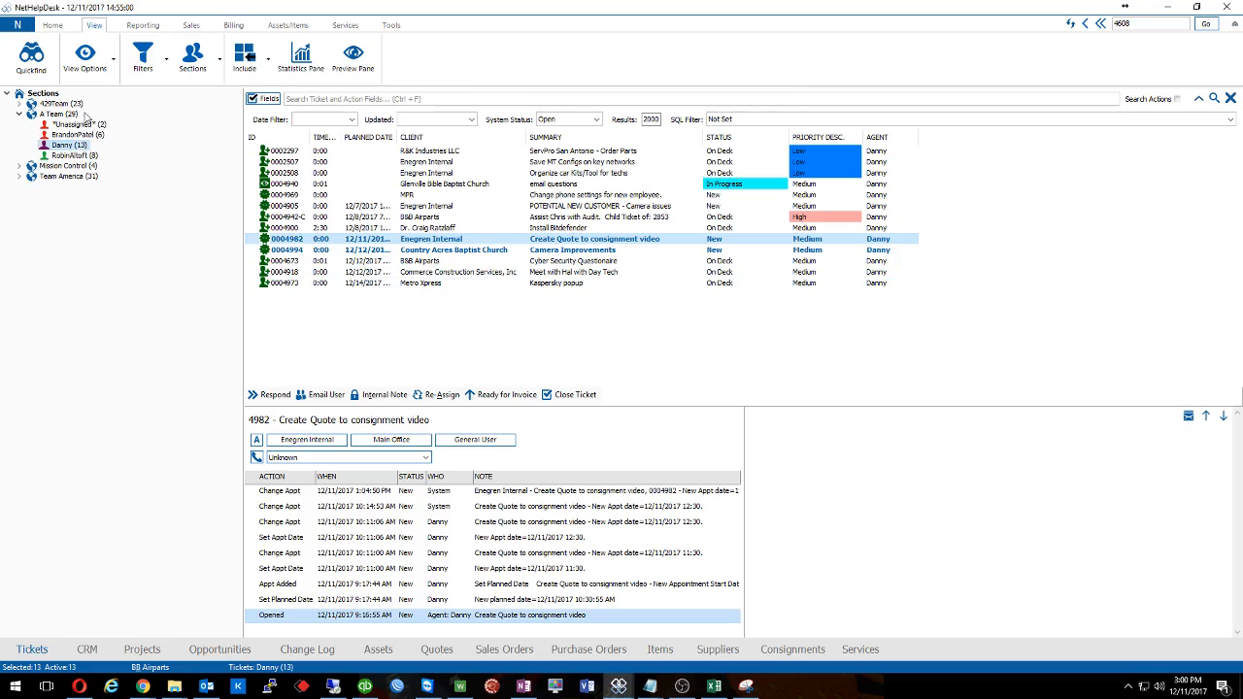
Open the Enegren Internal ticket "Create Quote to consignment video" and start a new quotation on it.
{"action": "left_click", "coordinate": [51, 27]}
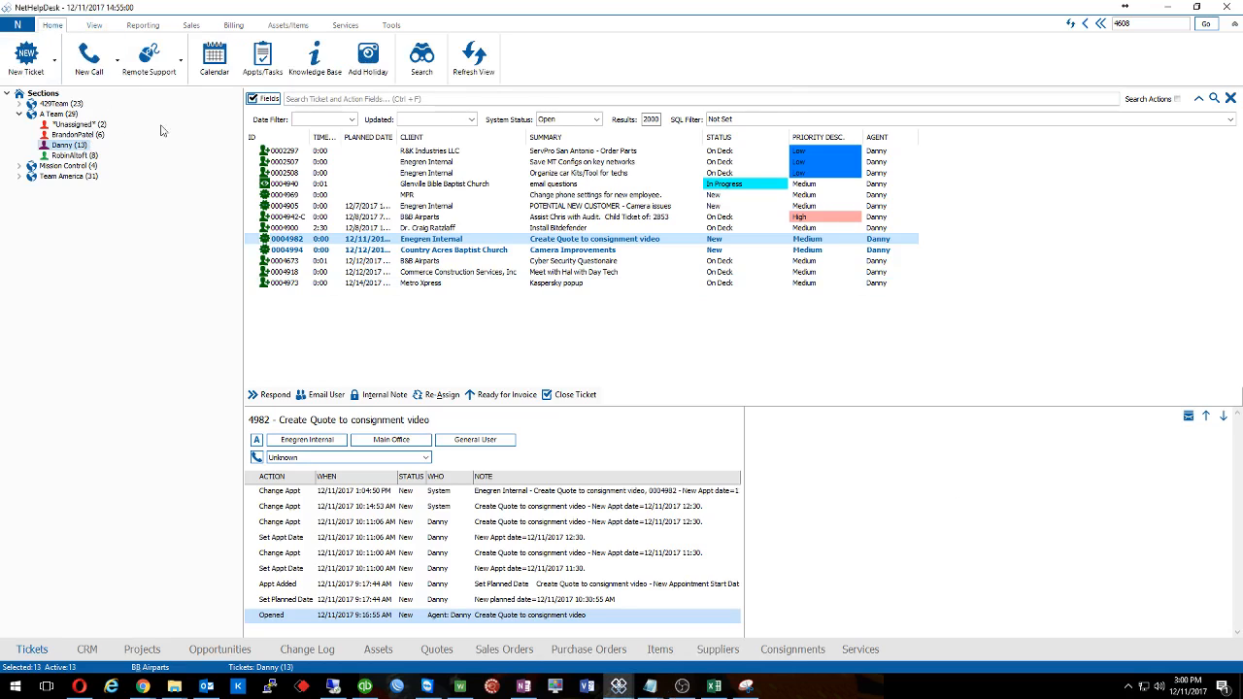
{"action": "double_click", "coordinate": [434, 242]}
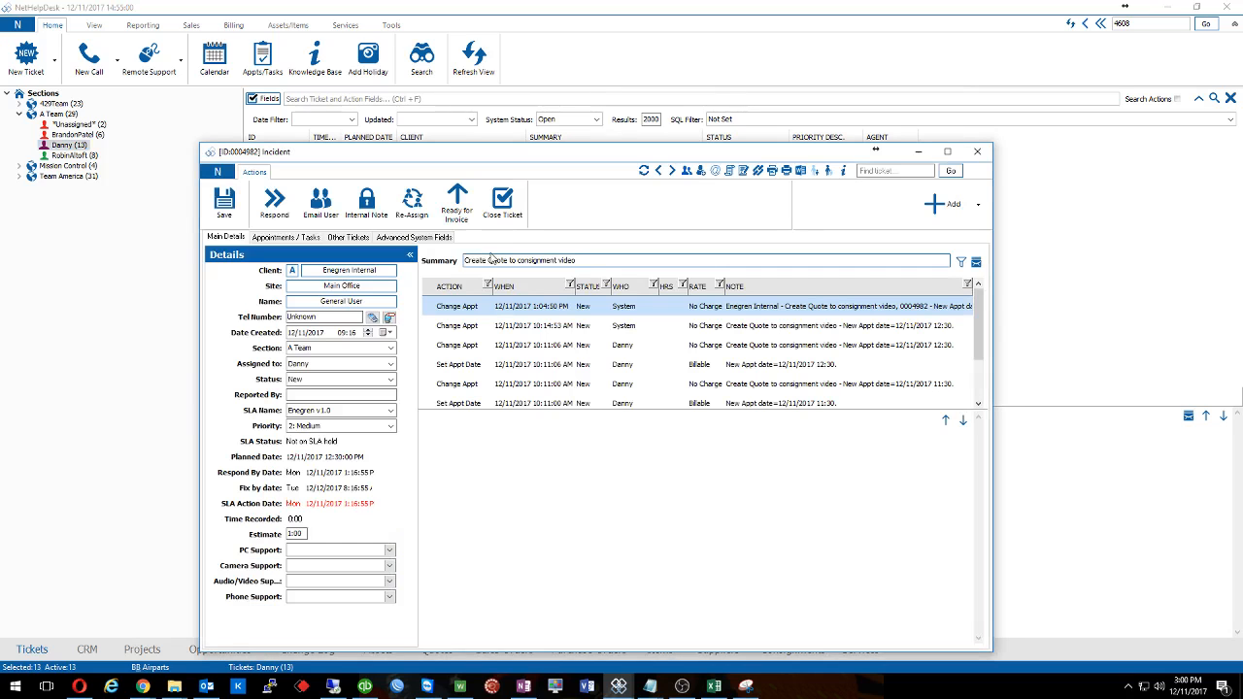
{"action": "left_click", "coordinate": [950, 132]}
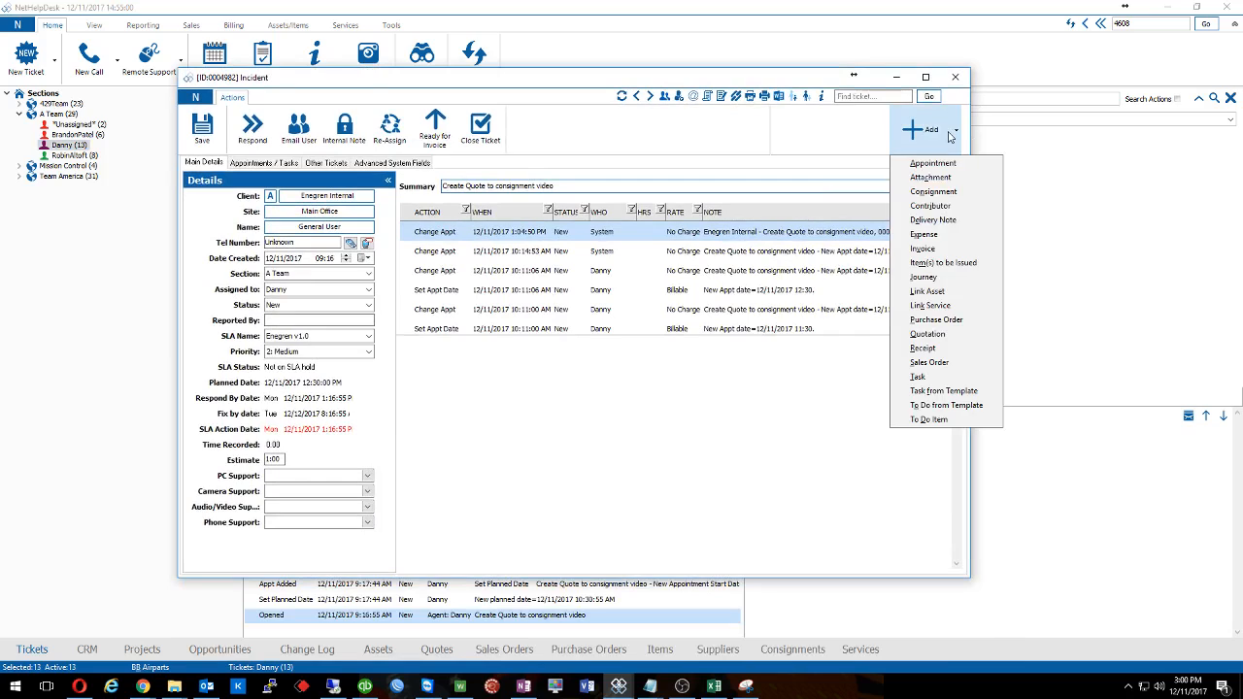
{"action": "left_click", "coordinate": [939, 334]}
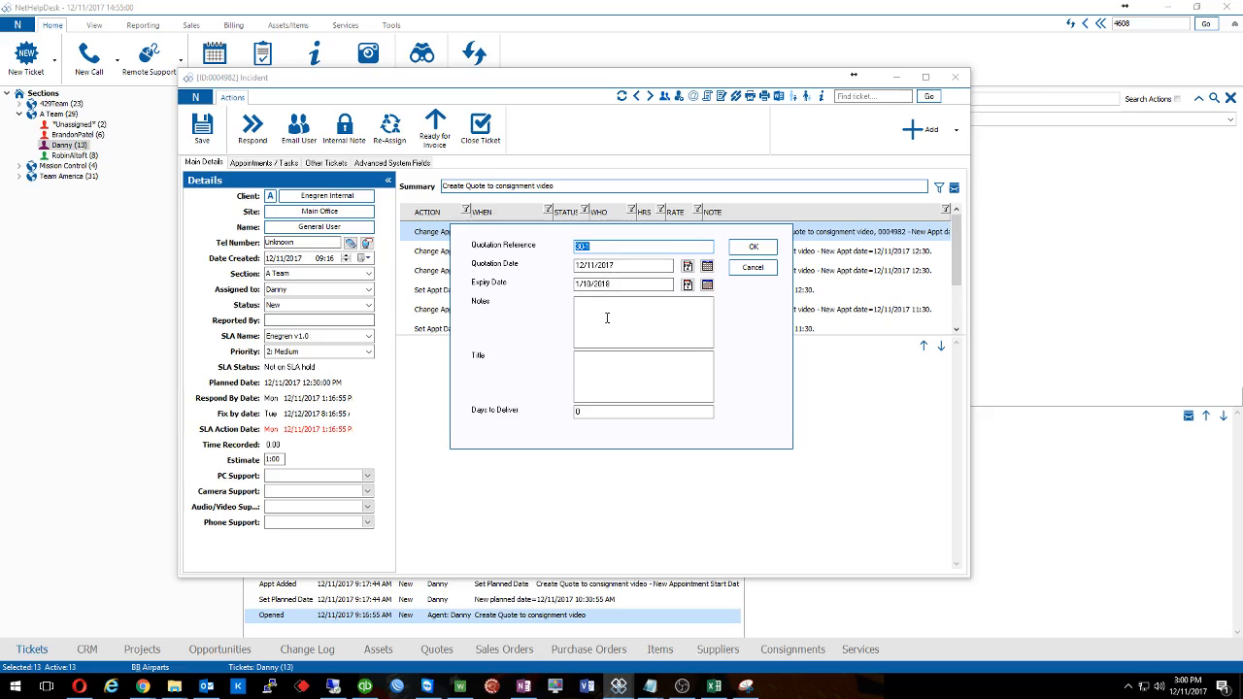
Create the quotation with notes that the requester would like a faster PC and the title "Pc quote for" followed by their first name.
{"action": "left_click", "coordinate": [608, 317]}
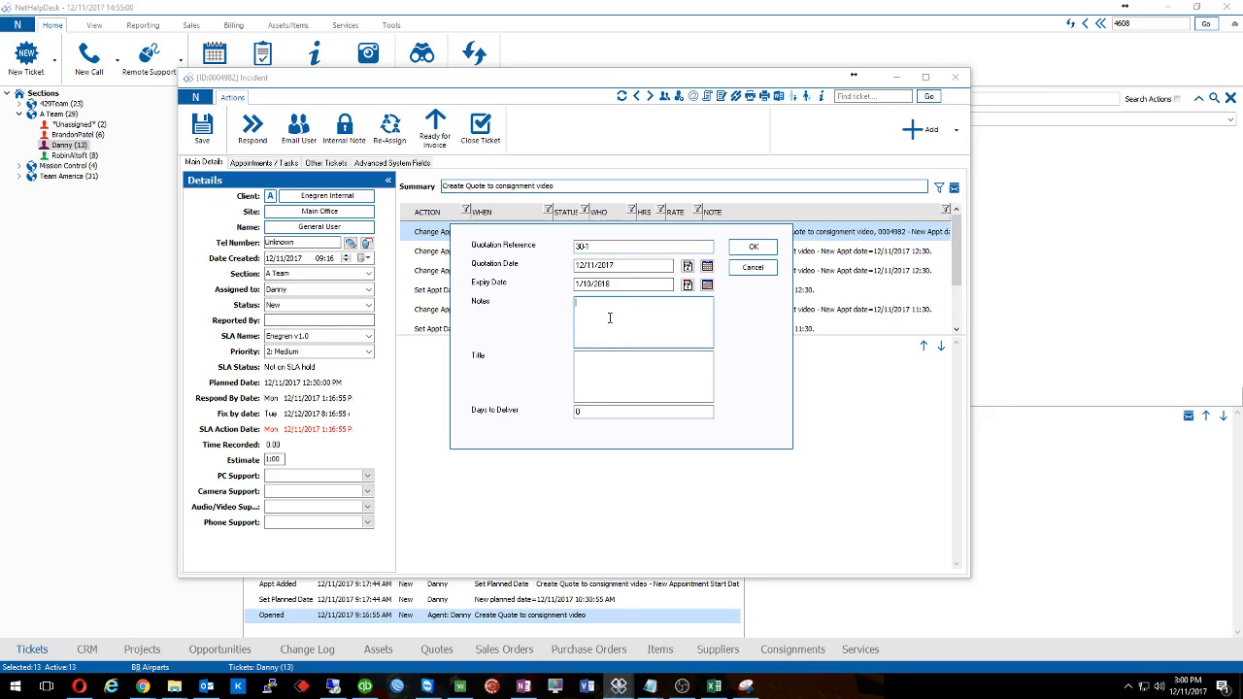
{"action": "type", "text": "Danny would like faster PC"}
{"action": "key", "text": "Tab"}
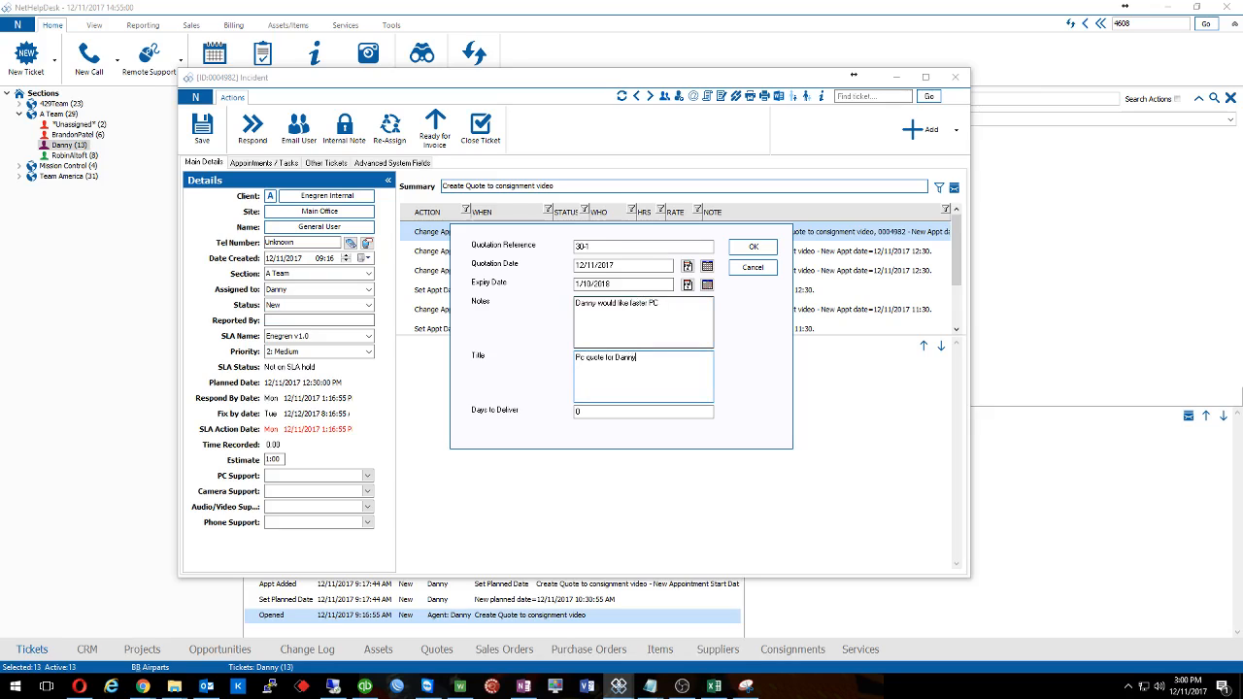
{"action": "key", "text": "Tab"}
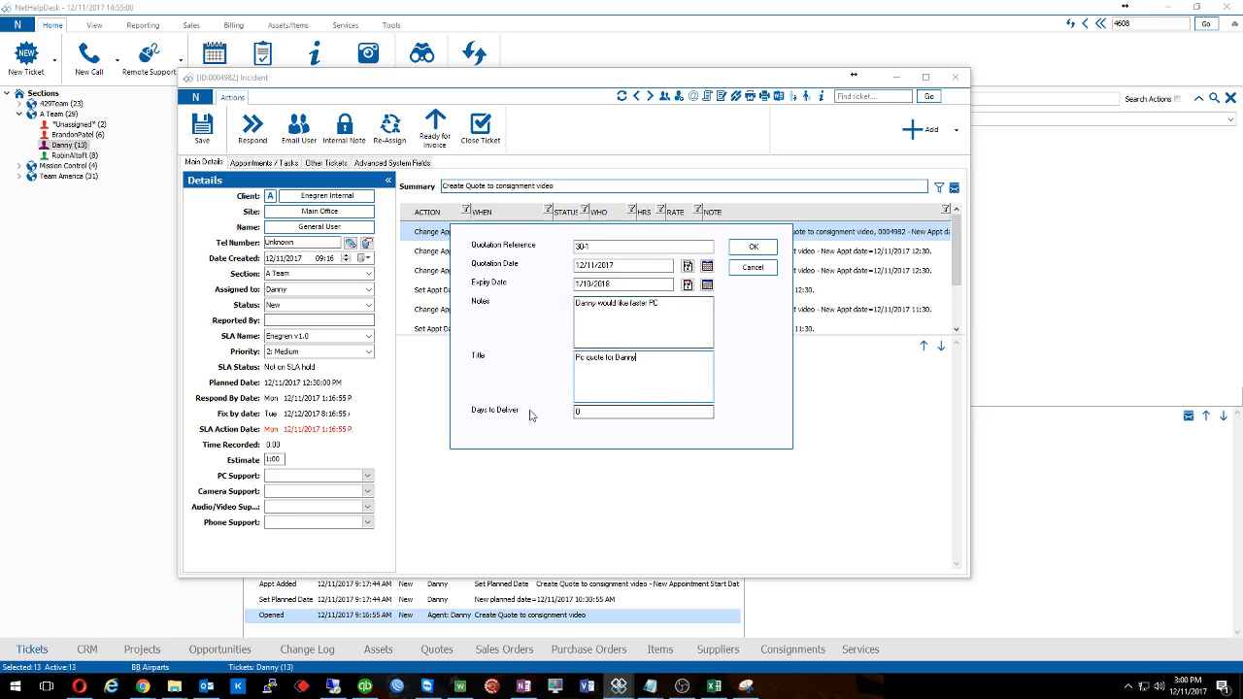
{"action": "left_click", "coordinate": [754, 247]}
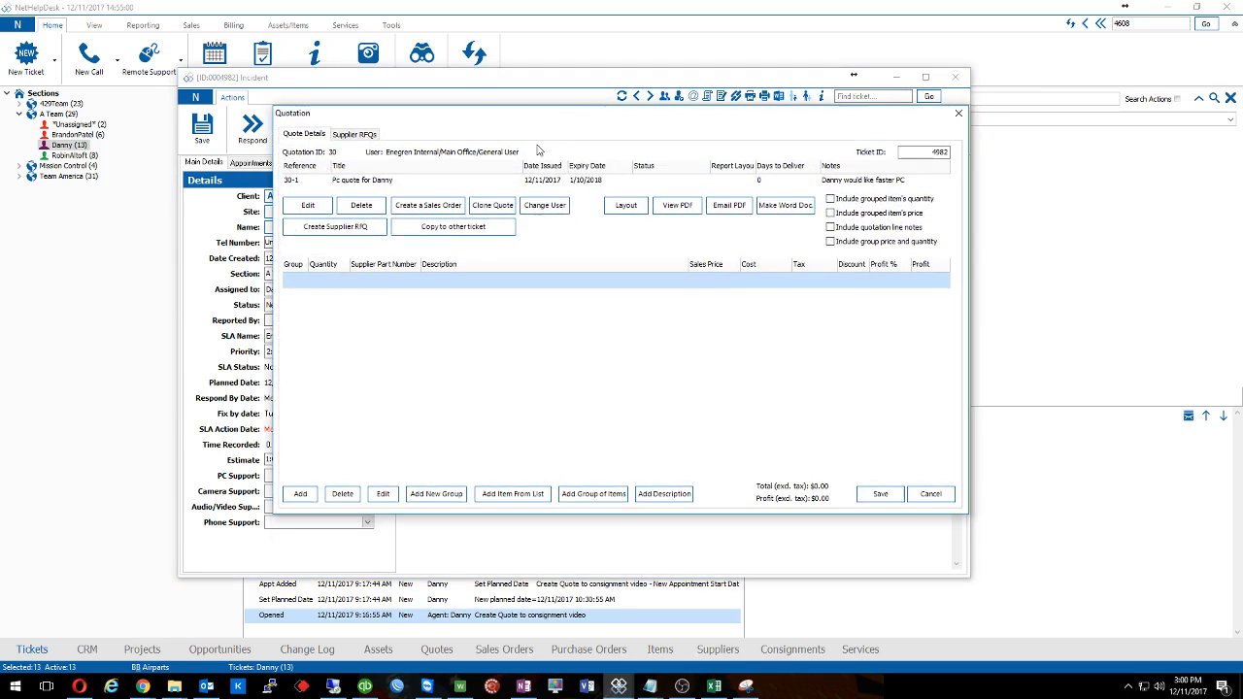
Find the generic Hardware item in the item list using the filter "hardware" and add a quantity of 1 to the quotation.
{"action": "left_click", "coordinate": [507, 495]}
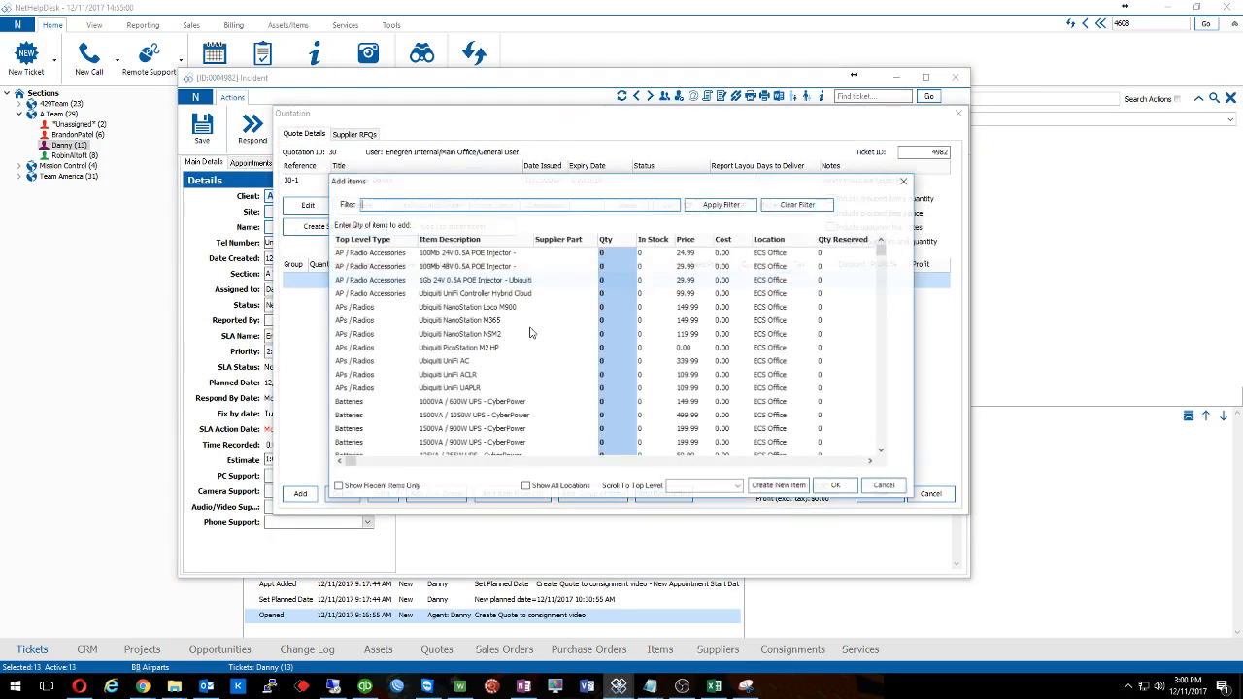
{"action": "type", "text": "hardw"}
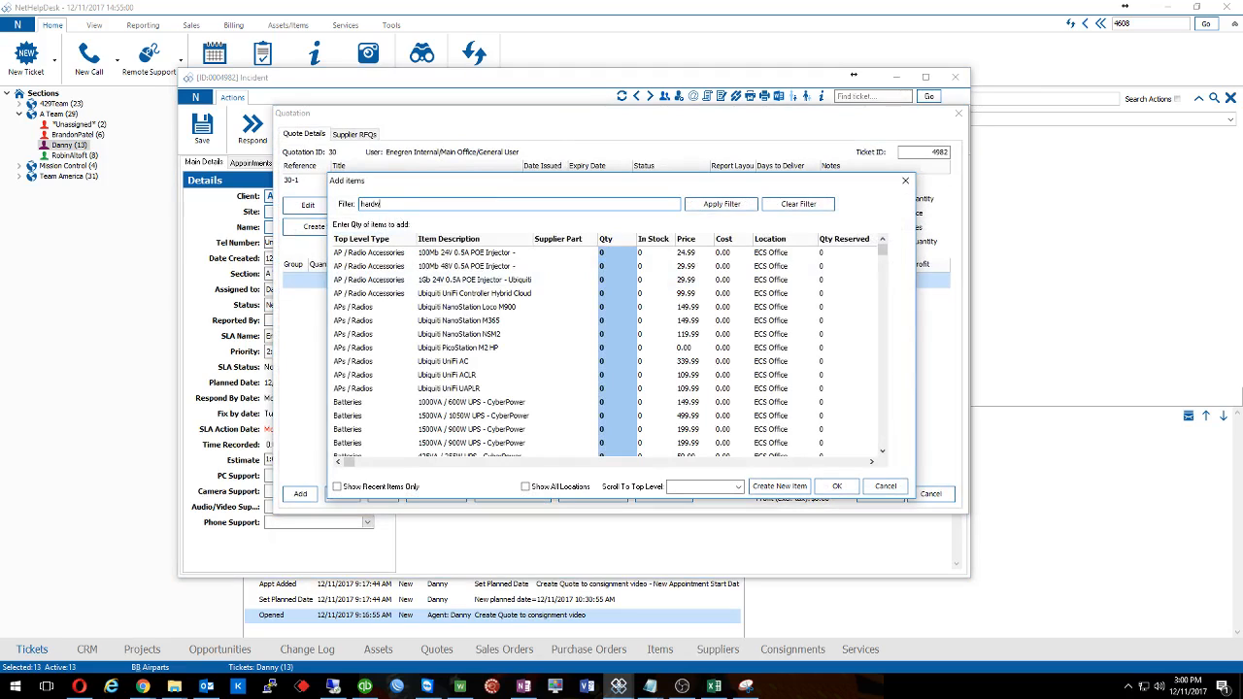
{"action": "type", "text": "are"}
{"action": "left_click", "coordinate": [454, 360]}
{"action": "left_click", "coordinate": [603, 360]}
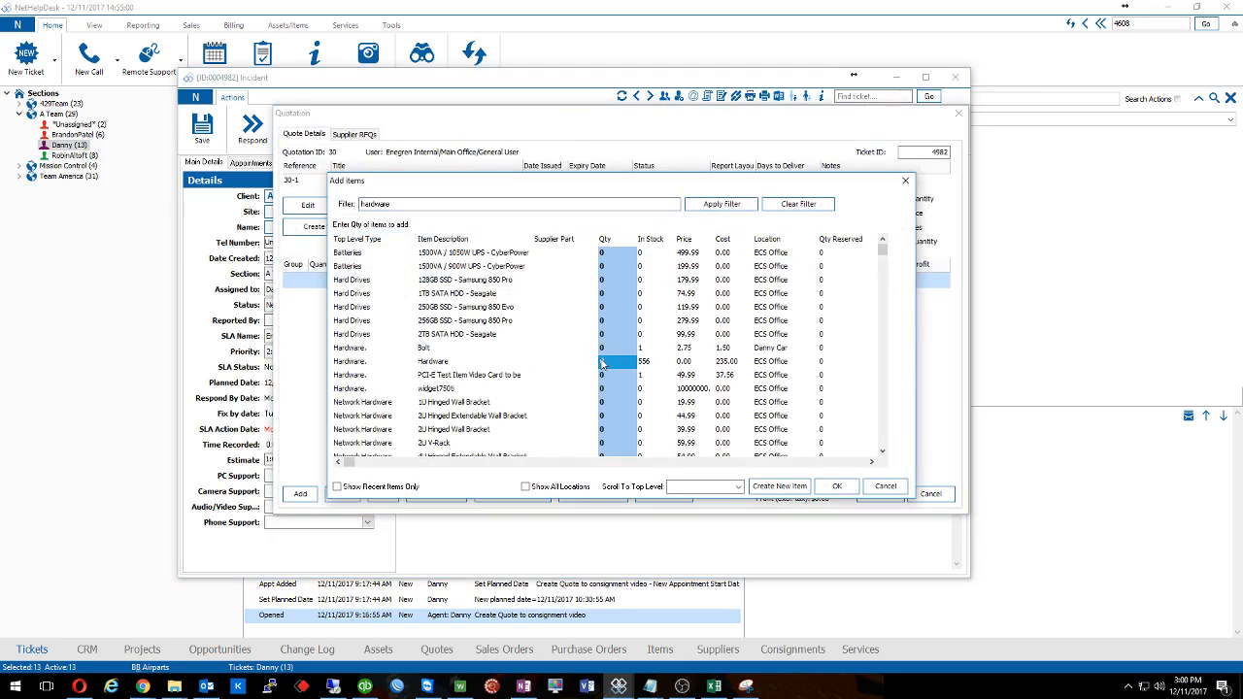
{"action": "type", "text": "1"}
{"action": "left_click", "coordinate": [837, 485]}
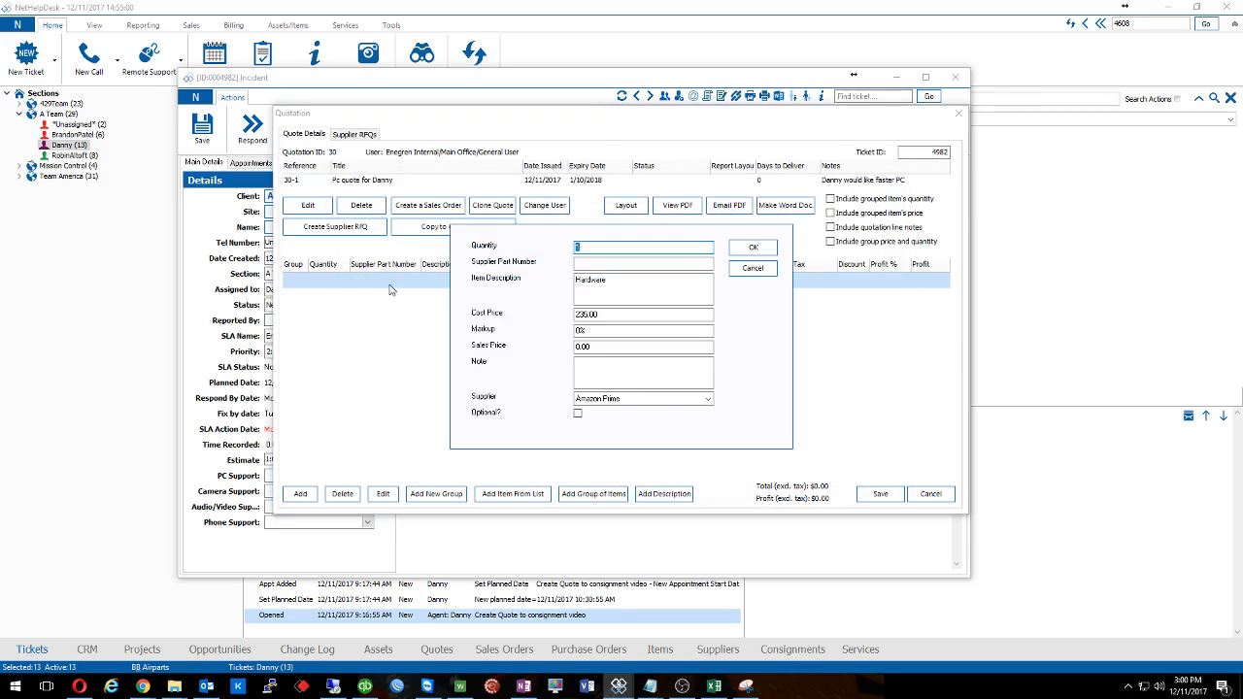
Replace the item description with "Thinkstation i7, 16GB RAM, 250GB SSD".
{"action": "double_click", "coordinate": [599, 284]}
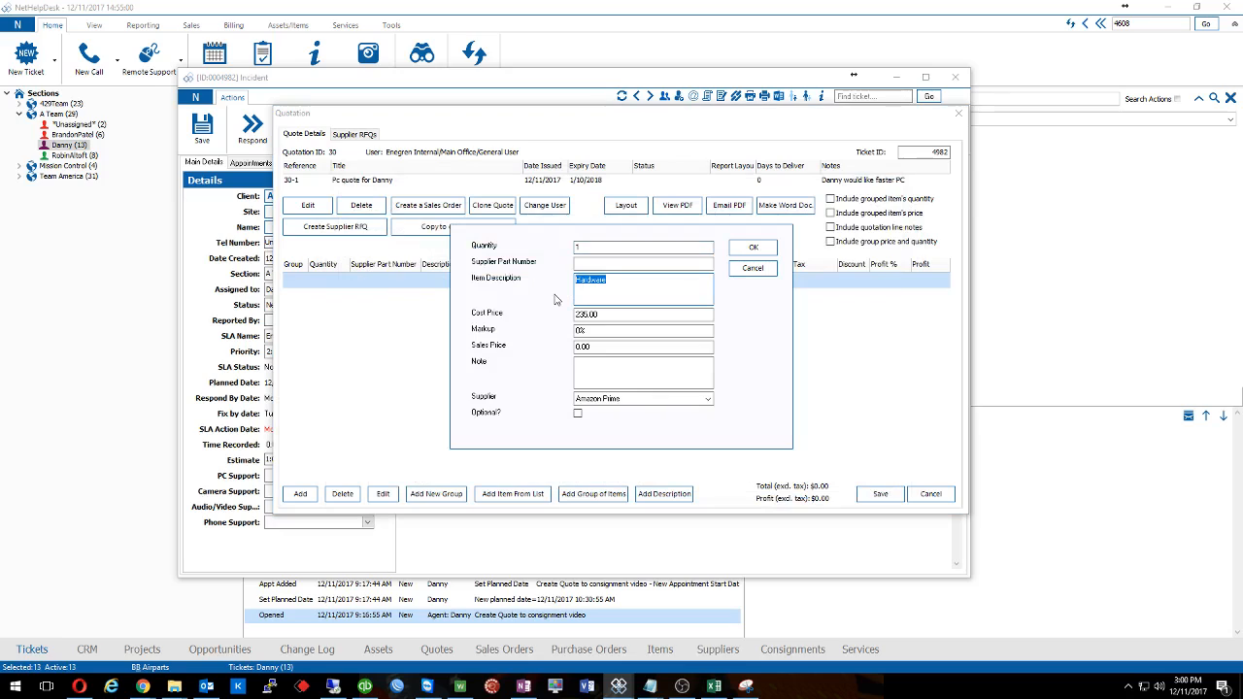
{"action": "type", "text": "Th"}
{"action": "key", "text": "Tab"}
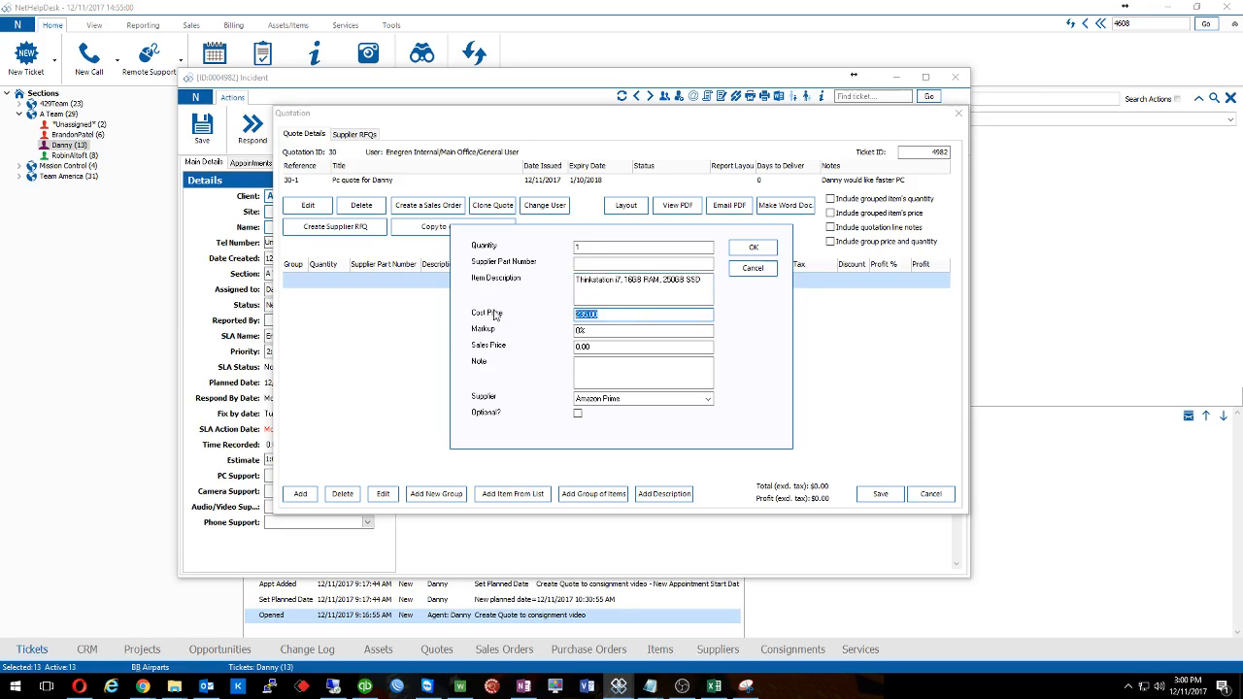
Set the item's cost price to 900 and sales price to 1150, review its markup, note and supplier, and confirm it.
{"action": "type", "text": "9"}
{"action": "key", "text": "Tab"}
{"action": "key", "text": "Tab"}
{"action": "type", "text": "1150"}
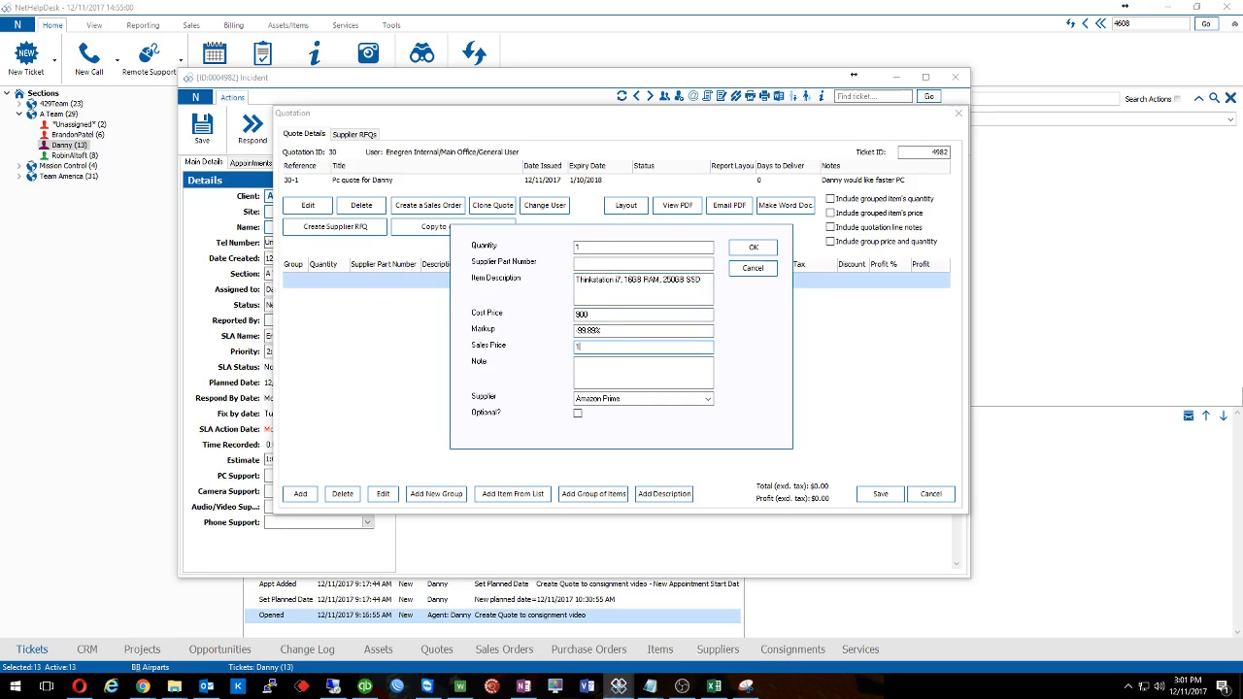
{"action": "double_click", "coordinate": [579, 333]}
{"action": "left_click", "coordinate": [587, 333]}
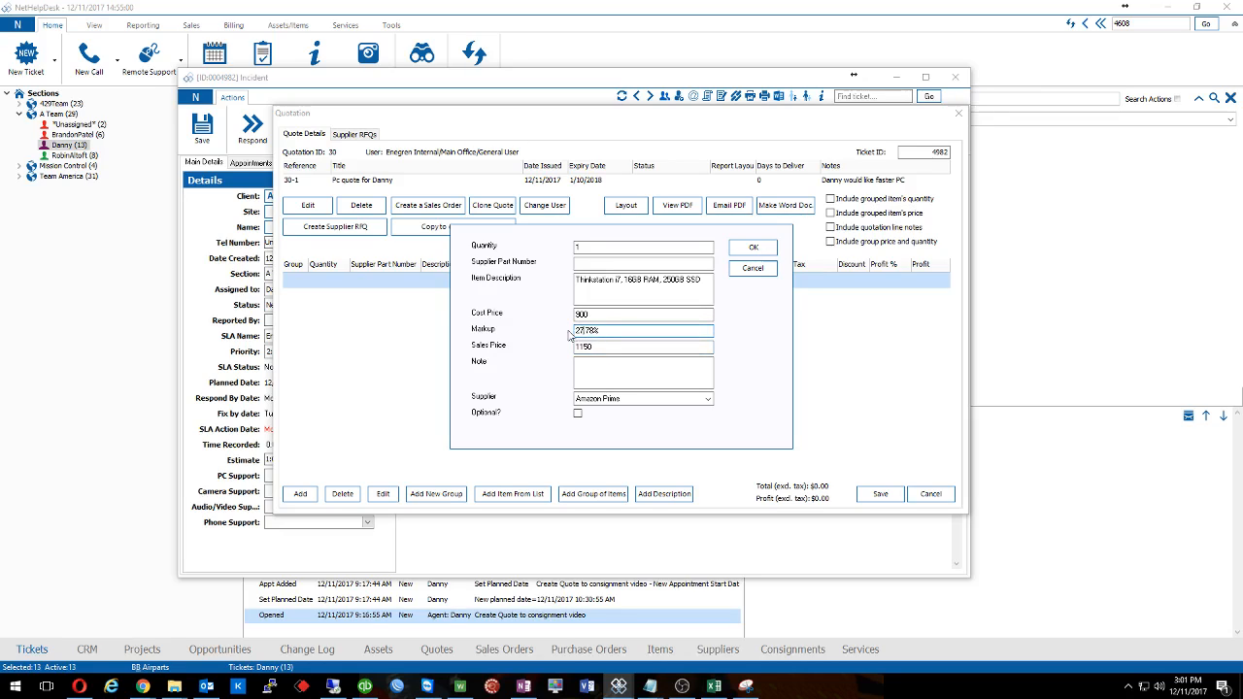
{"action": "left_click", "coordinate": [585, 371]}
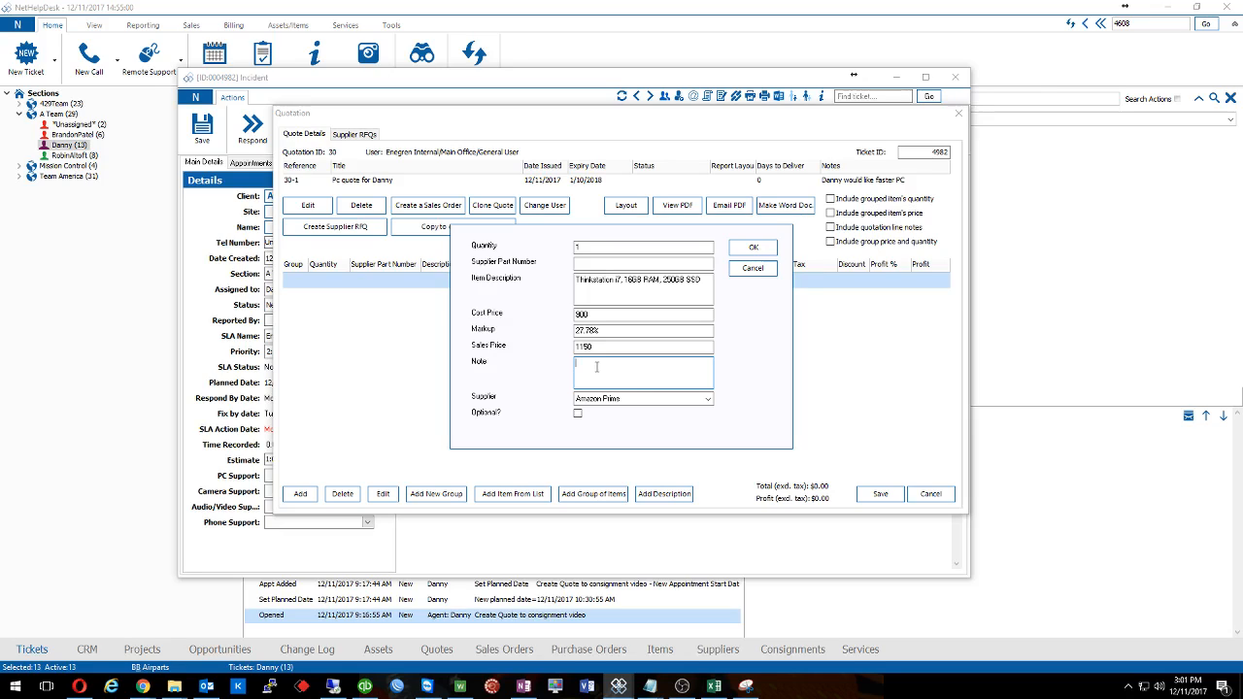
{"action": "left_click", "coordinate": [596, 398]}
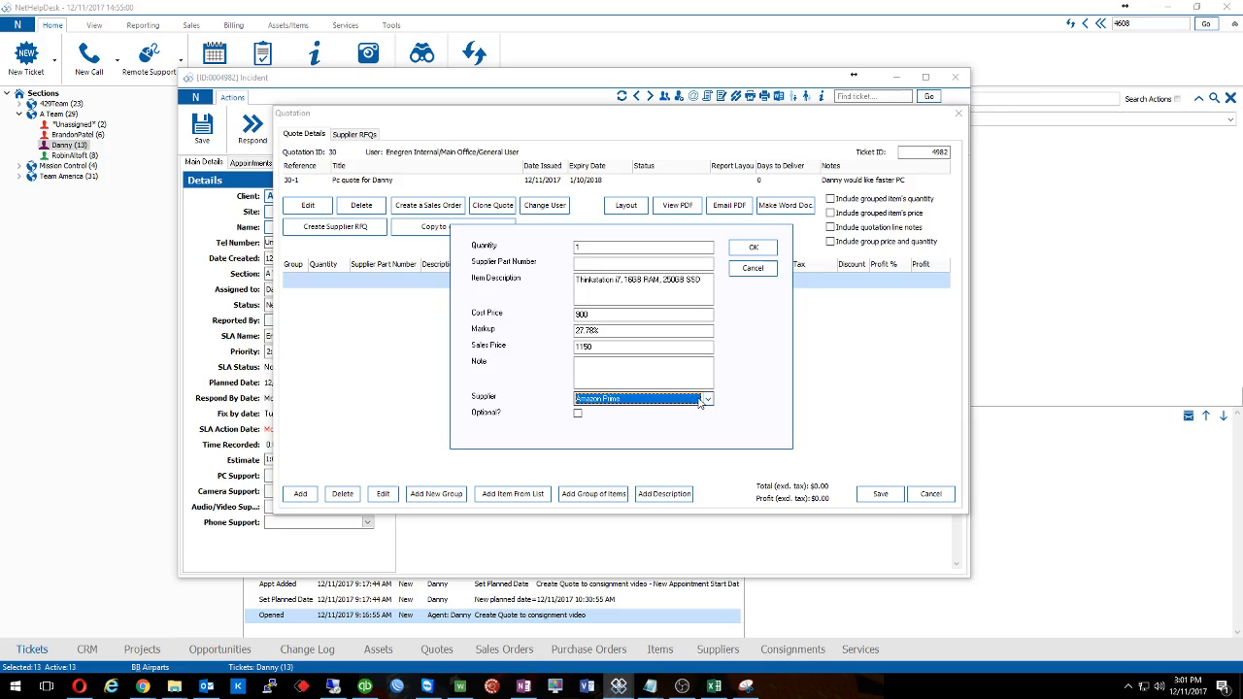
{"action": "left_click", "coordinate": [753, 248]}
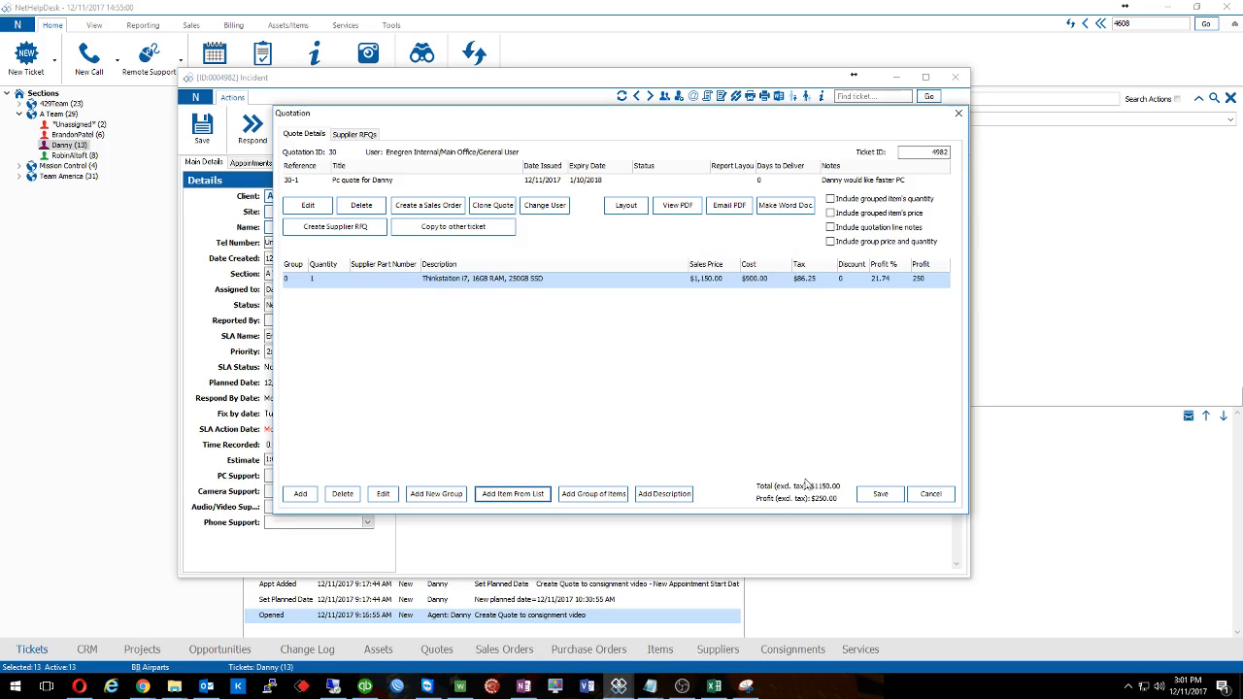
View the quotation as a PDF and examine its customer details, line item, totals, note and terms.
{"action": "left_click", "coordinate": [678, 206]}
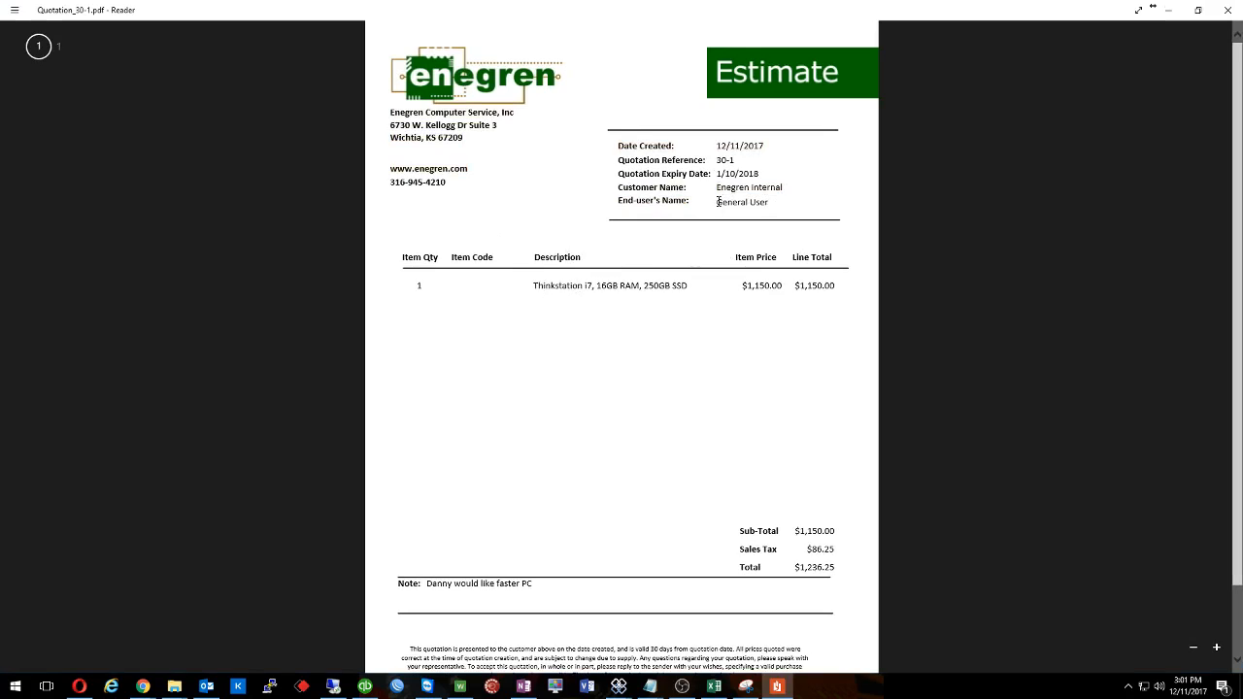
{"action": "mouse_move", "coordinate": [717, 201]}
{"action": "left_mouse_down"}
{"action": "mouse_move", "coordinate": [770, 203]}
{"action": "mouse_move", "coordinate": [724, 204]}
{"action": "mouse_move", "coordinate": [719, 225]}
{"action": "left_mouse_up"}
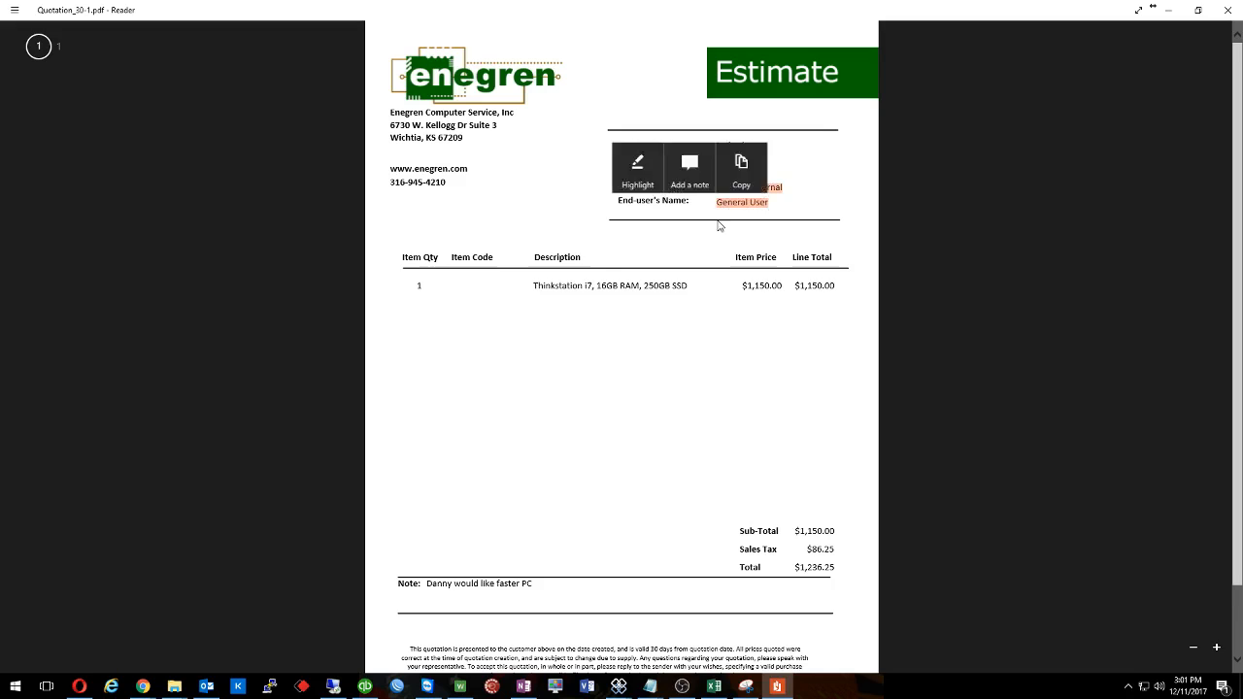
{"action": "left_click", "coordinate": [718, 226]}
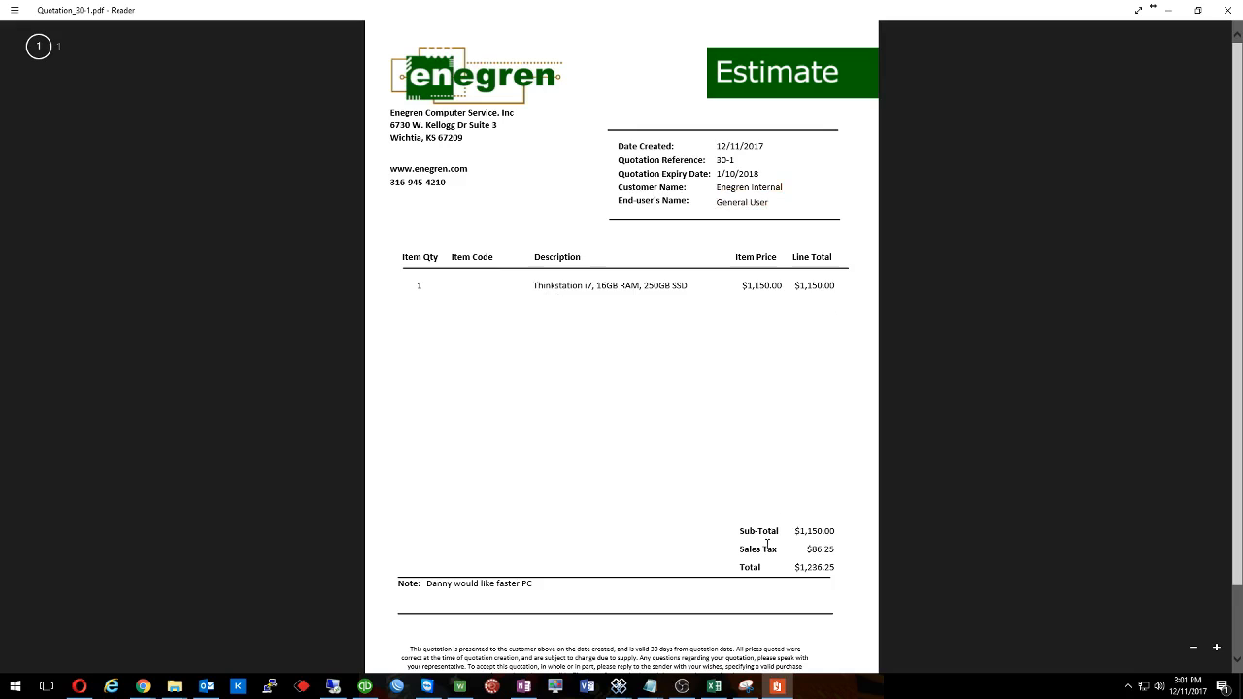
{"action": "left_click_drag", "start_coordinate": [427, 583], "coordinate": [532, 586]}
{"action": "left_click", "coordinate": [544, 601]}
{"action": "scroll", "coordinate": [545, 586], "scroll_direction": "down", "scroll_amount": 1}
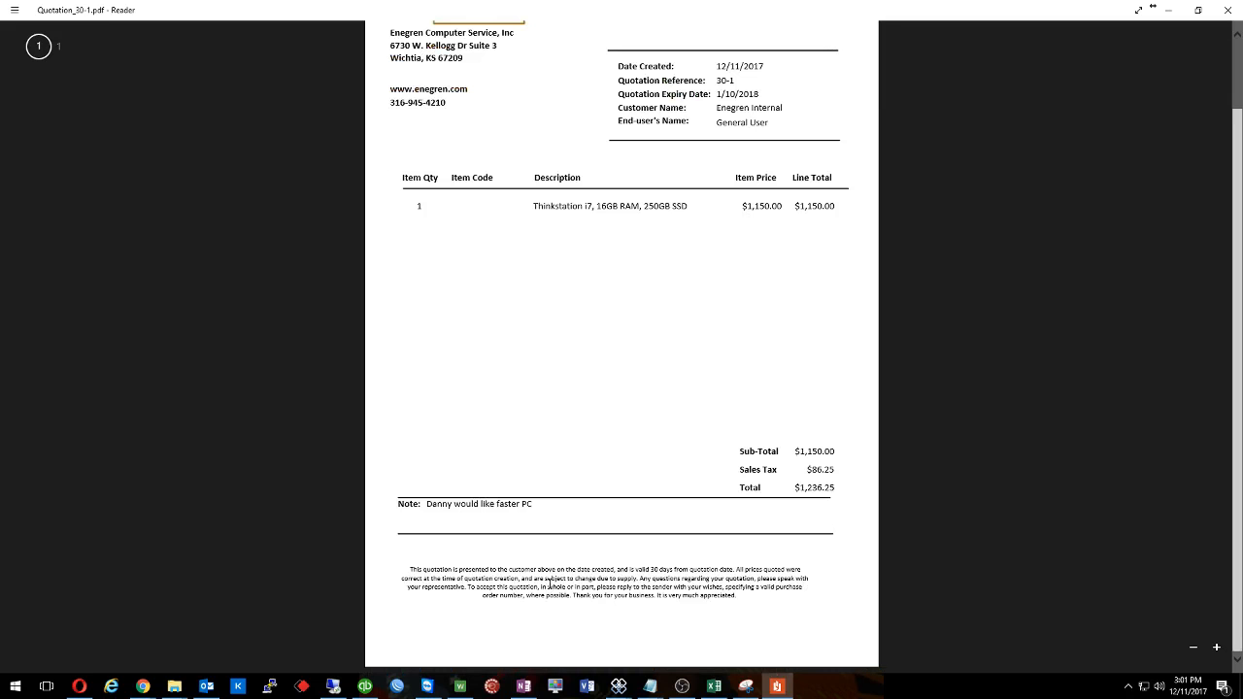
{"action": "scroll", "coordinate": [545, 535], "scroll_direction": "up", "scroll_amount": 1}
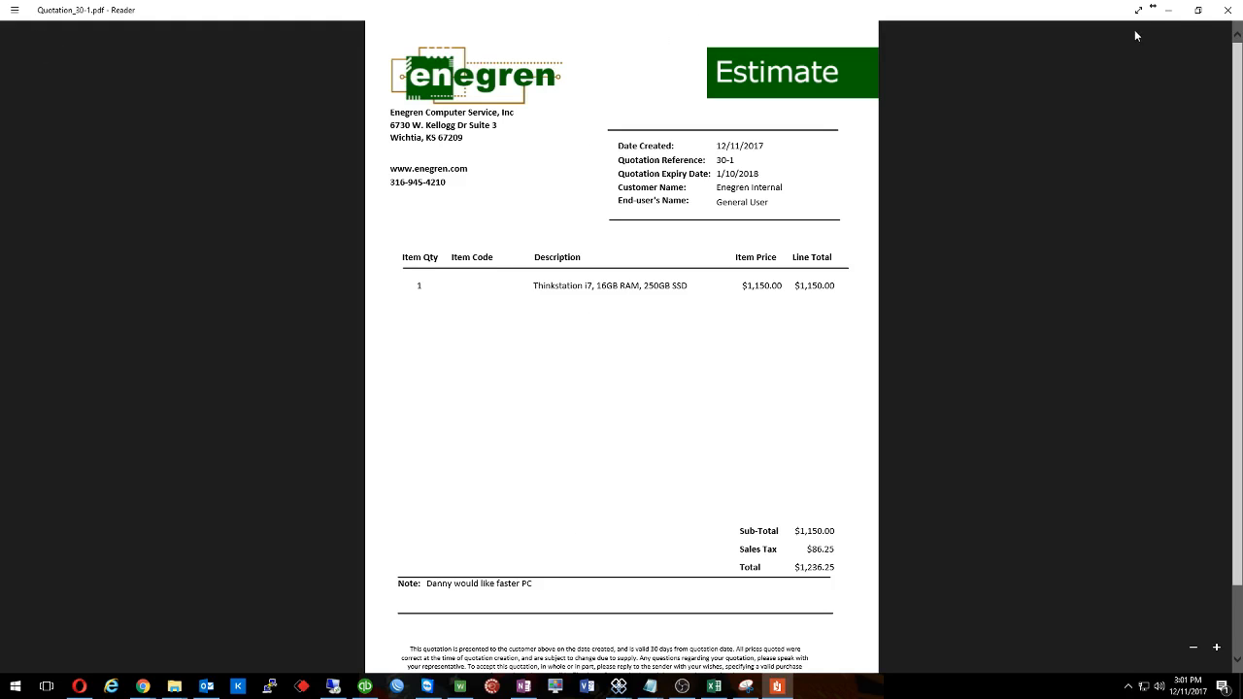
{"action": "left_click", "coordinate": [1170, 12]}
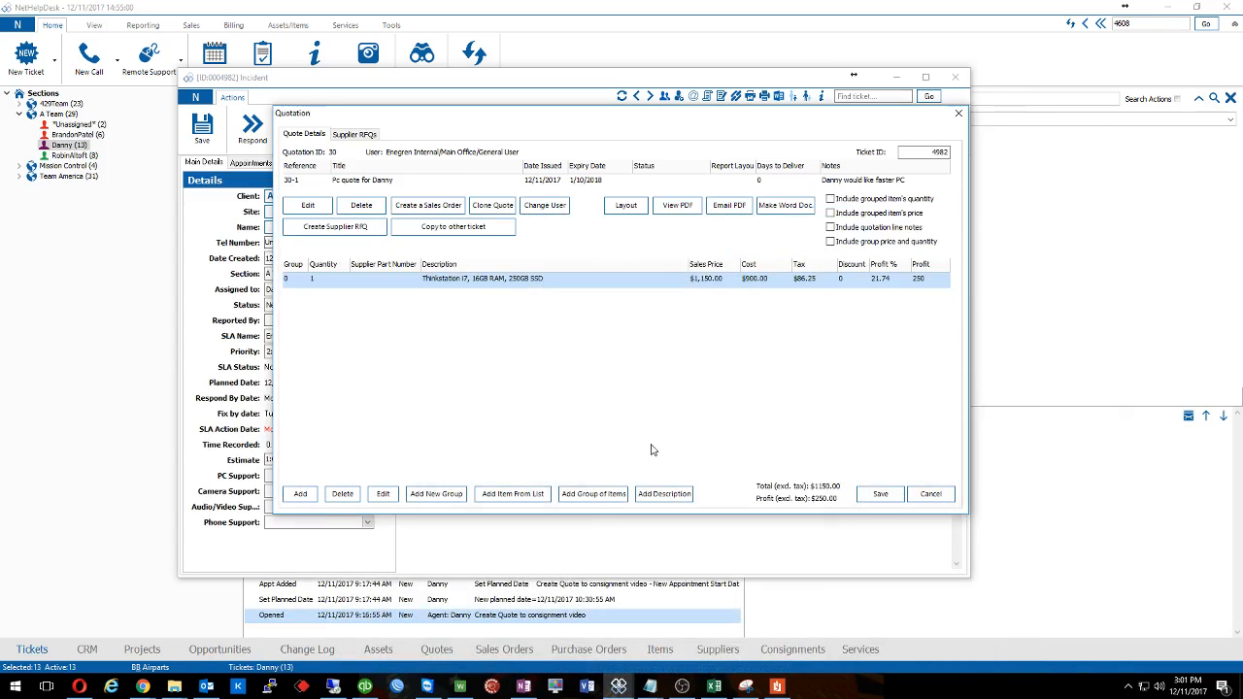
Save the quotation and reopen it from the ticket's list of quotations.
{"action": "left_click", "coordinate": [875, 489]}
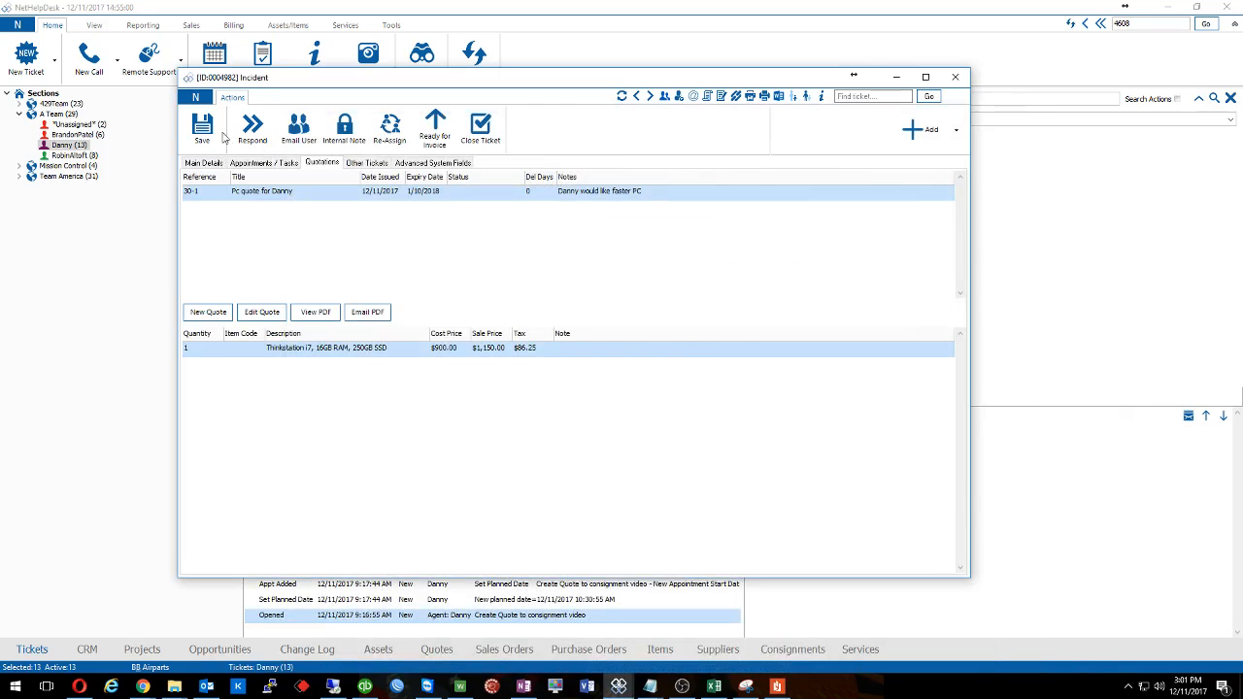
{"action": "left_click", "coordinate": [216, 163]}
{"action": "left_click", "coordinate": [270, 164]}
{"action": "left_click", "coordinate": [325, 163]}
{"action": "double_click", "coordinate": [284, 196]}
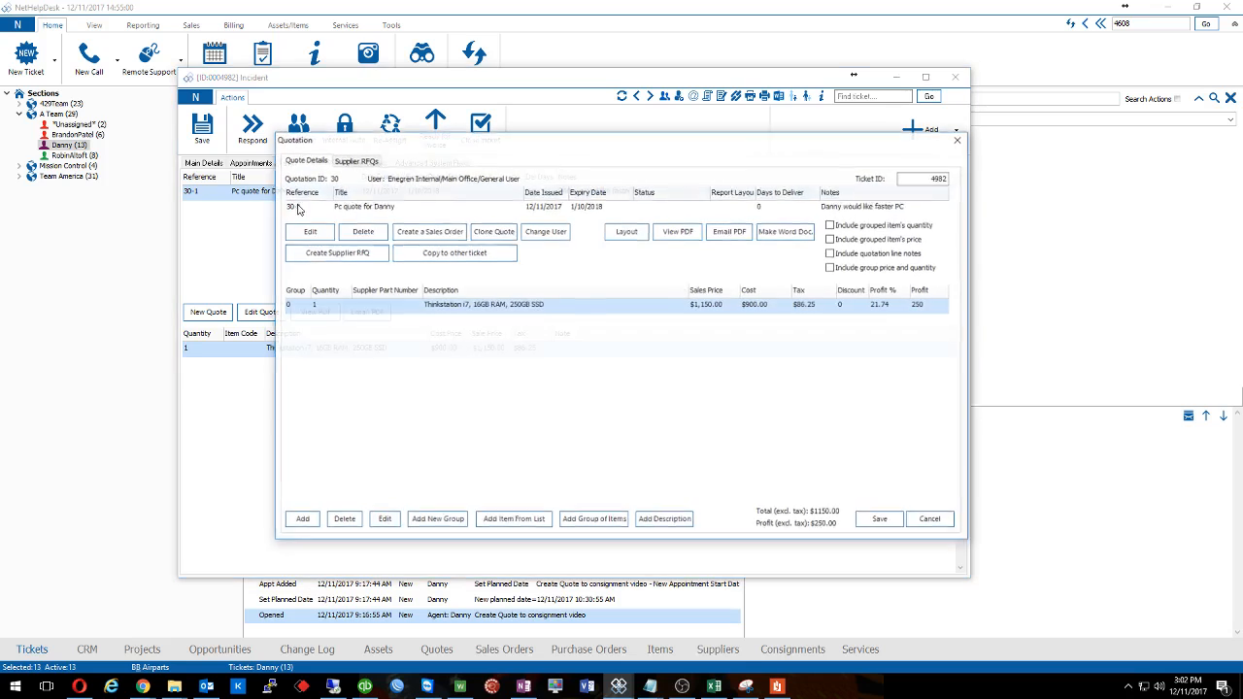
{"action": "left_click_drag", "start_coordinate": [491, 143], "coordinate": [492, 133]}
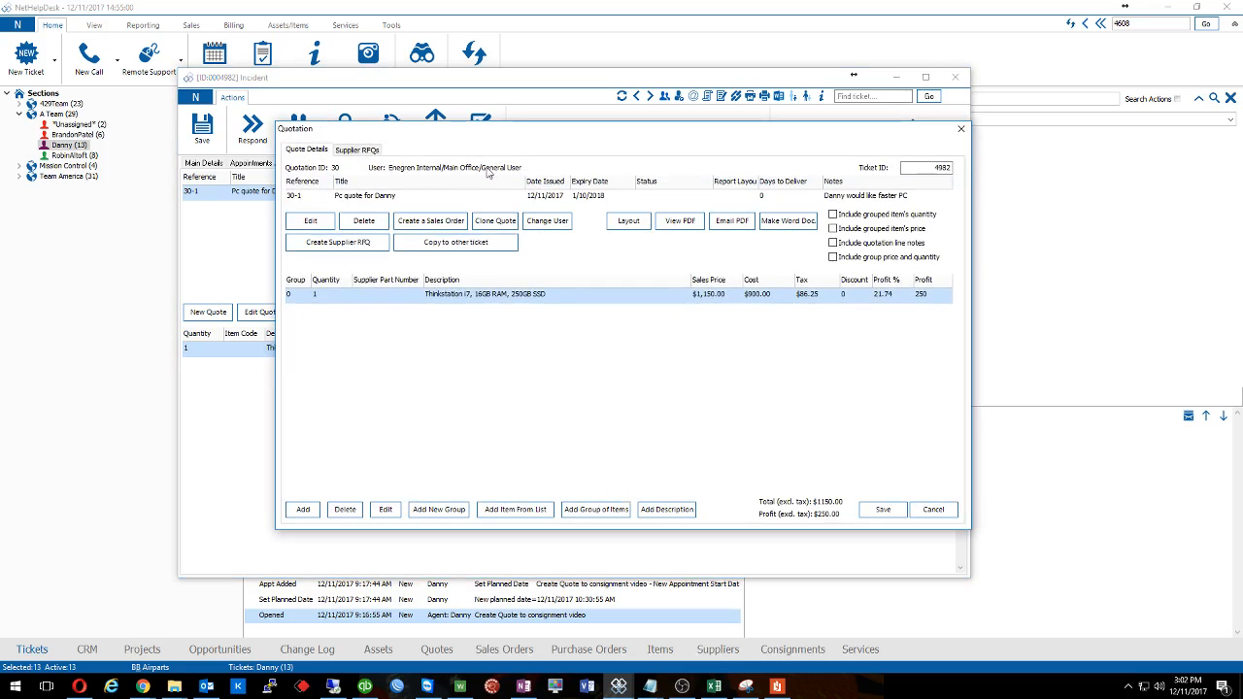
Create a sales order from the quotation without sending an order confirmation email.
{"action": "left_click", "coordinate": [444, 229]}
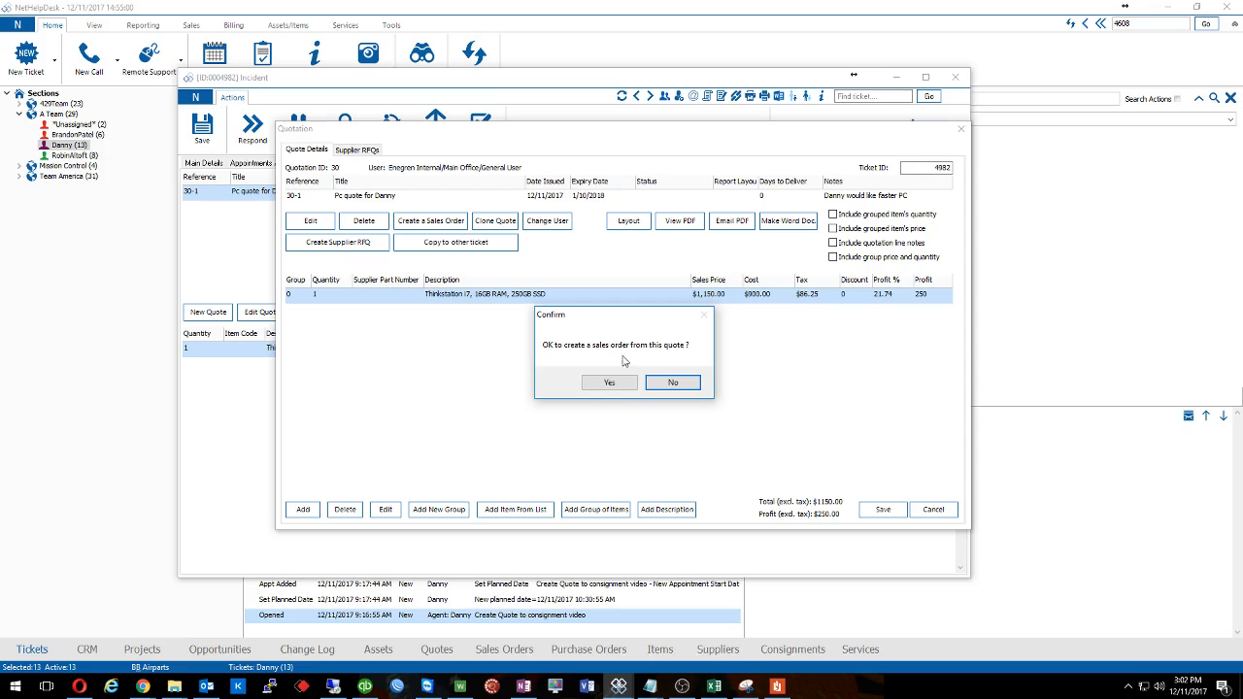
{"action": "left_click", "coordinate": [612, 384]}
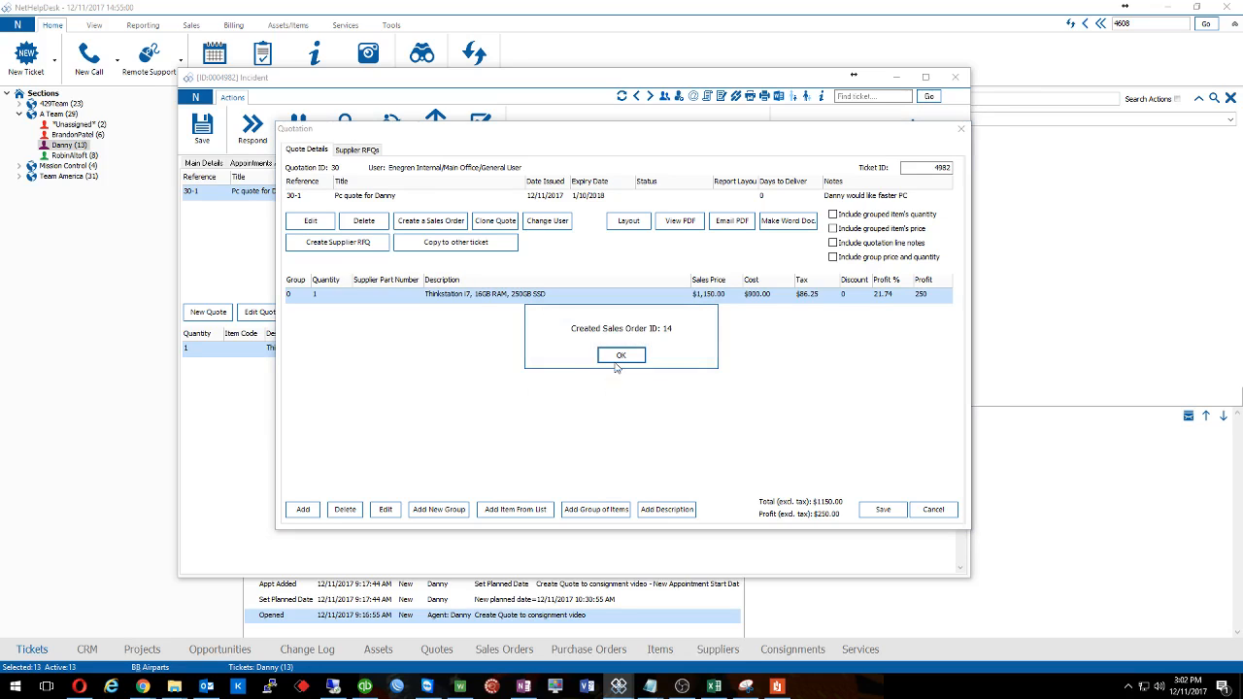
{"action": "left_click", "coordinate": [620, 354]}
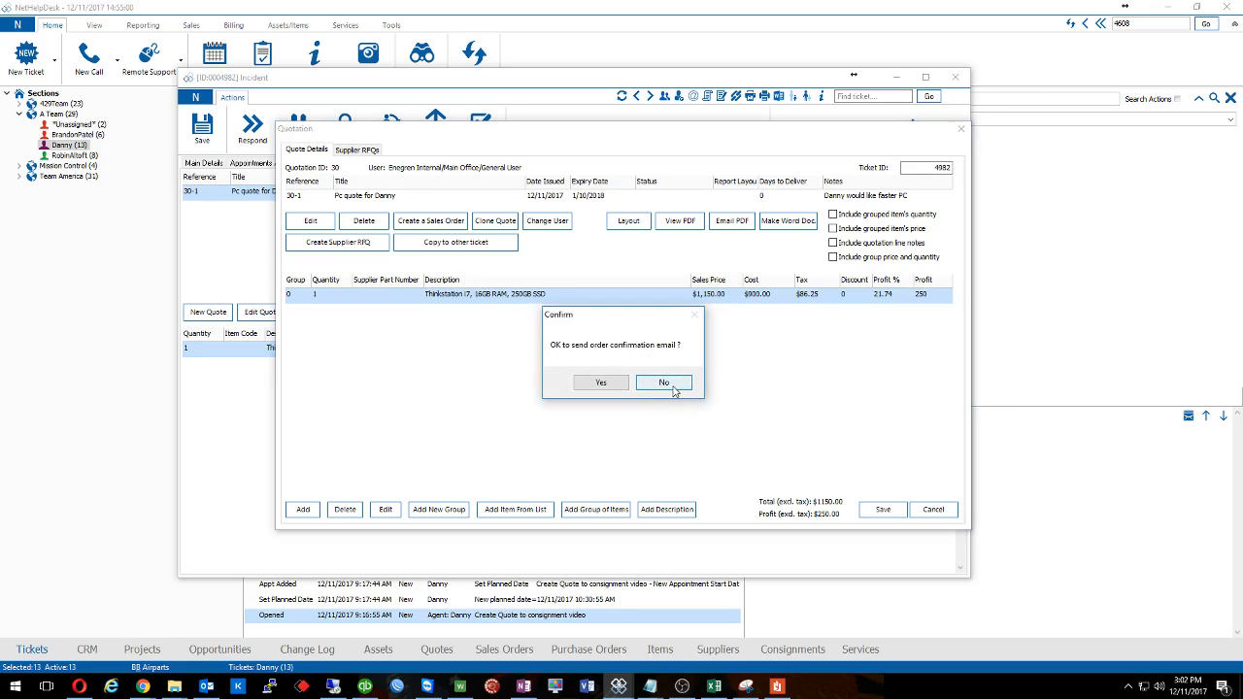
{"action": "left_click", "coordinate": [665, 383]}
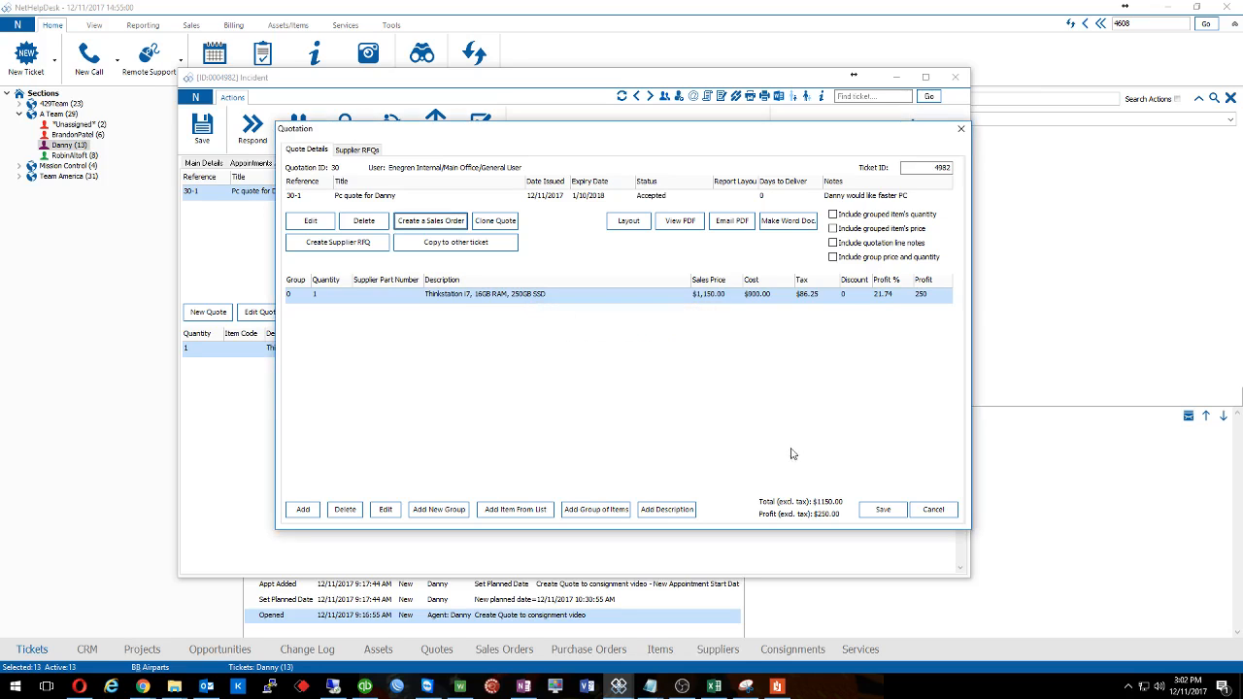
Save the accepted quotation and open the ticket's new sales order.
{"action": "left_click", "coordinate": [871, 503]}
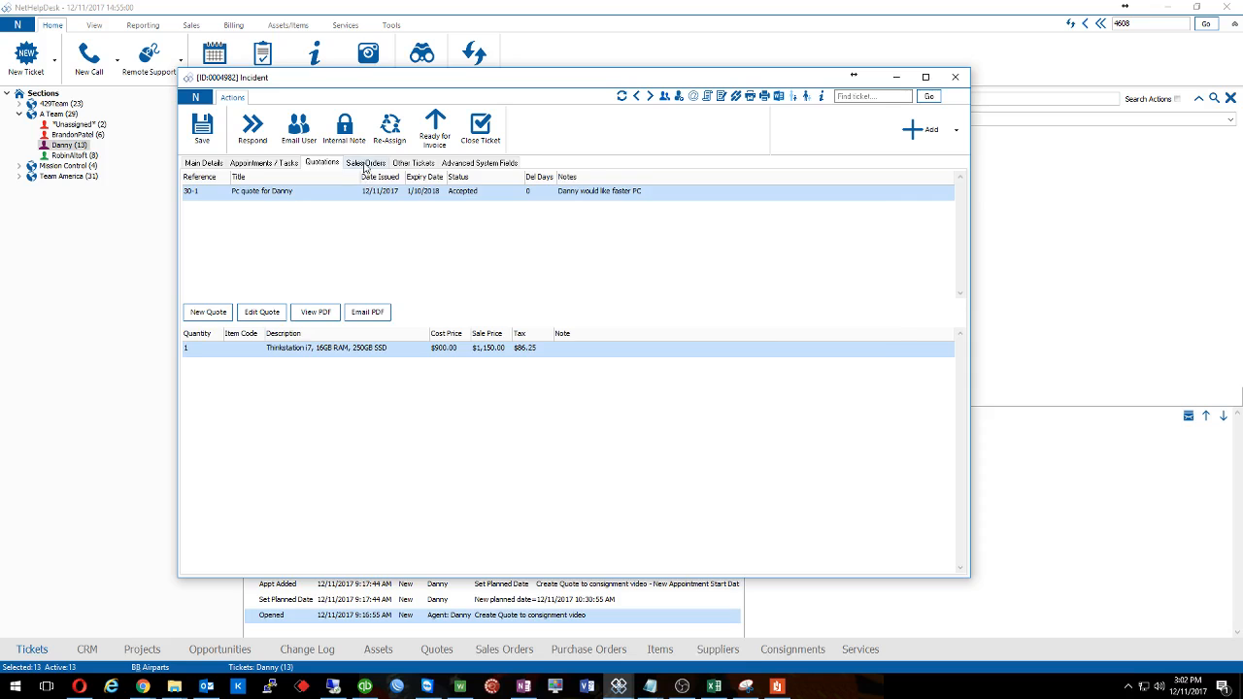
{"action": "left_click", "coordinate": [370, 163]}
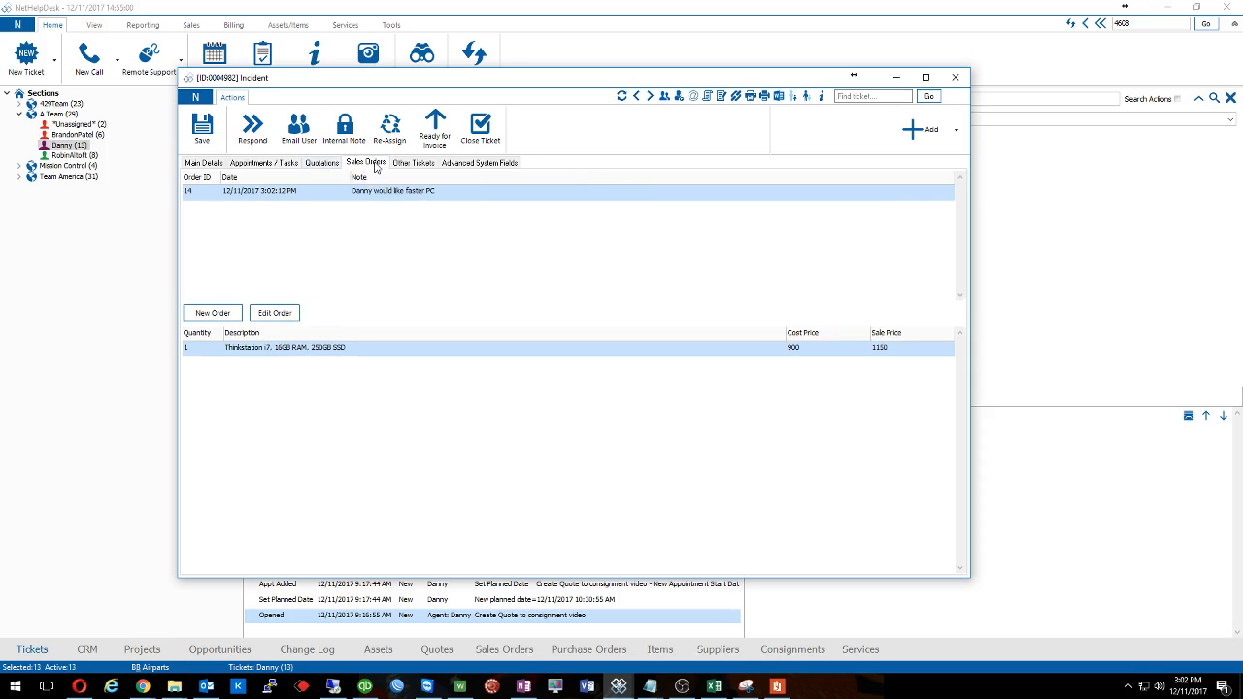
{"action": "double_click", "coordinate": [297, 204]}
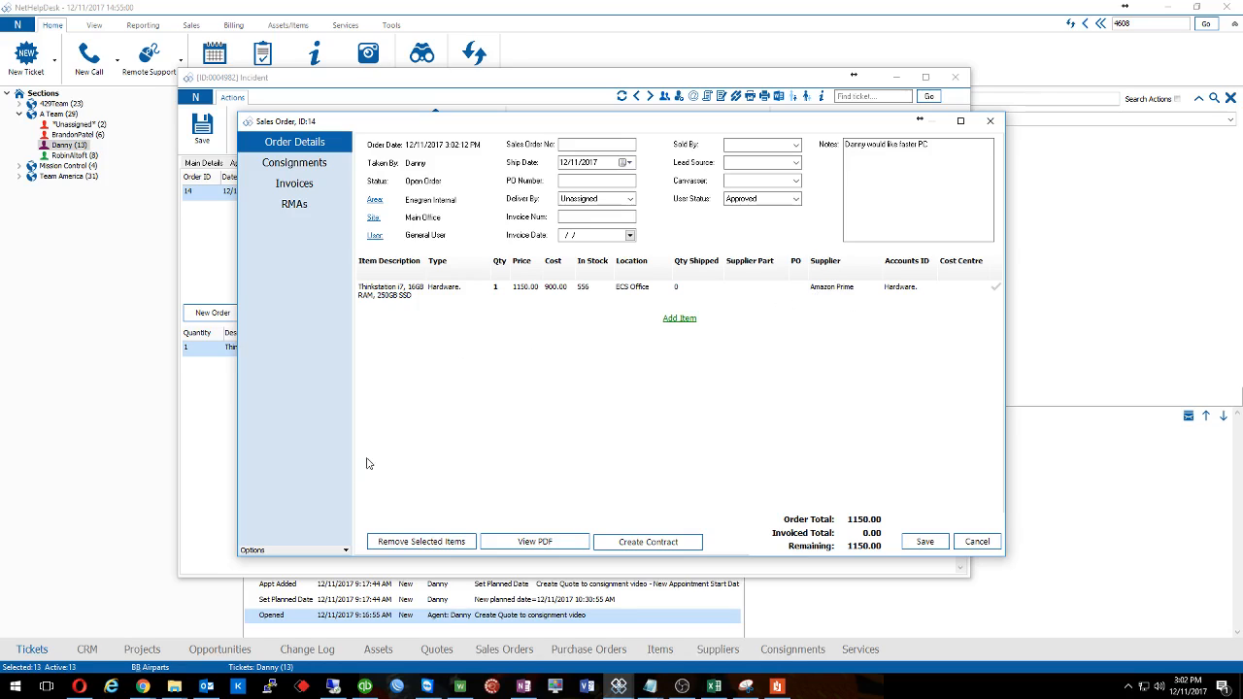
Try to create a supplier purchase order from the sales order with no line item selected.
{"action": "left_click", "coordinate": [347, 551]}
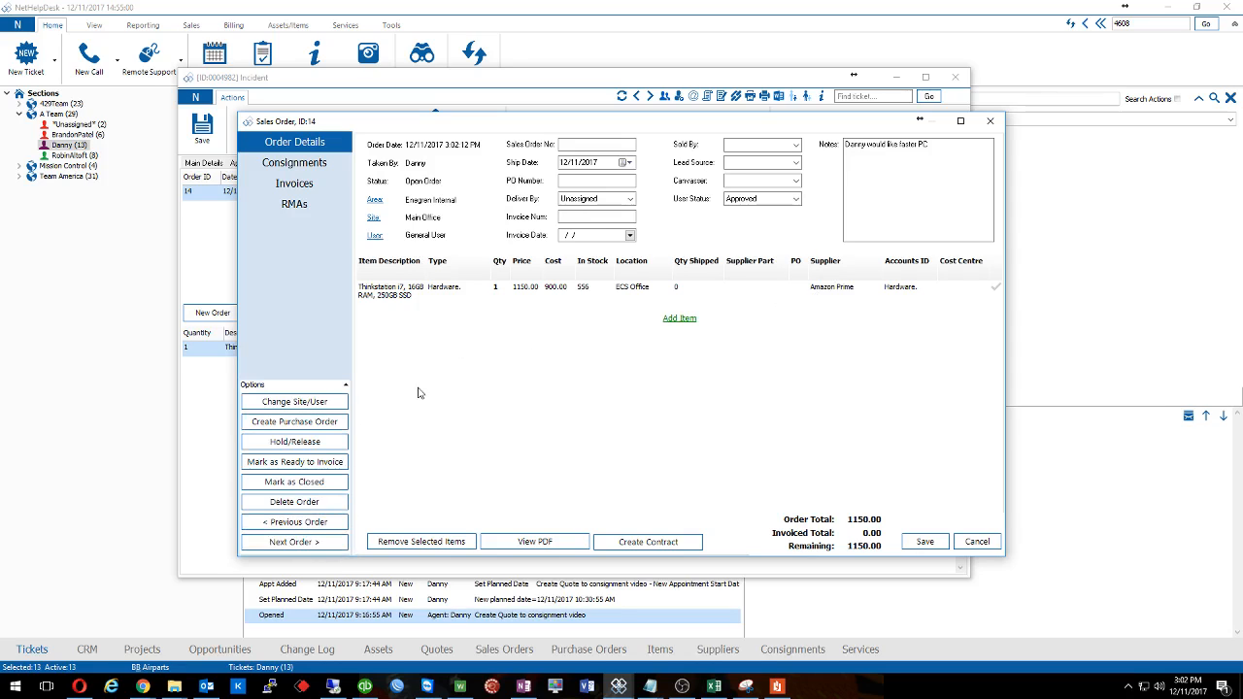
{"action": "left_click", "coordinate": [297, 423]}
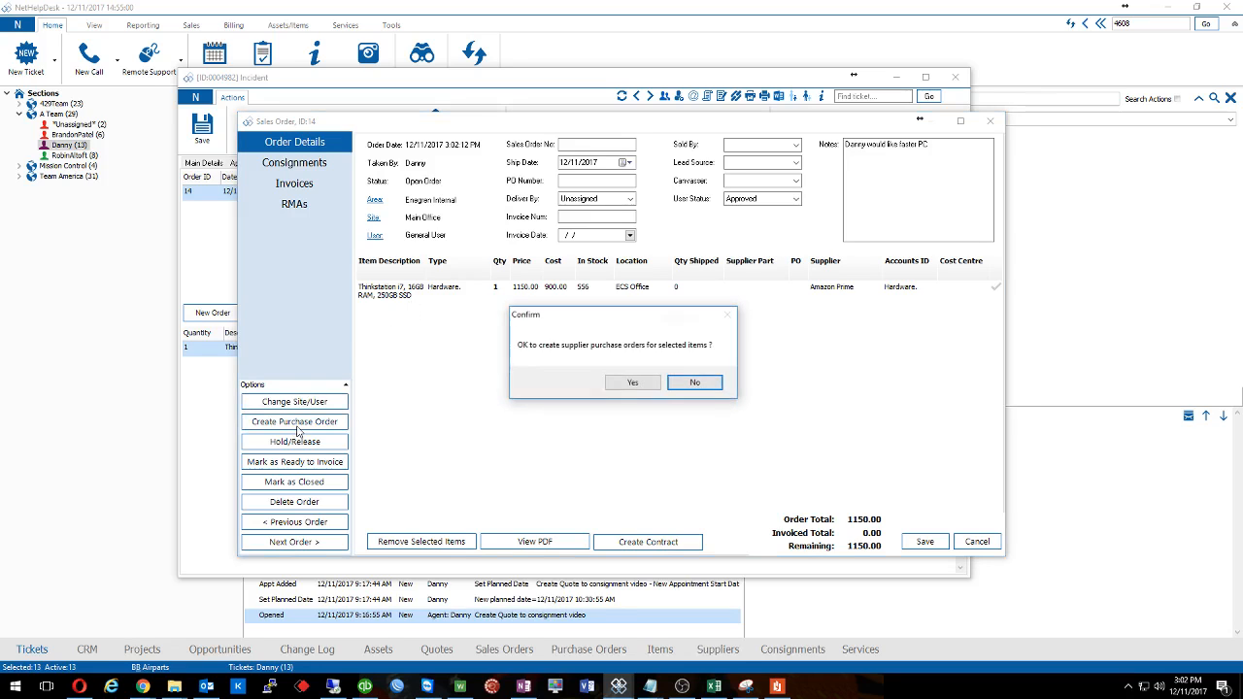
{"action": "left_click", "coordinate": [633, 383]}
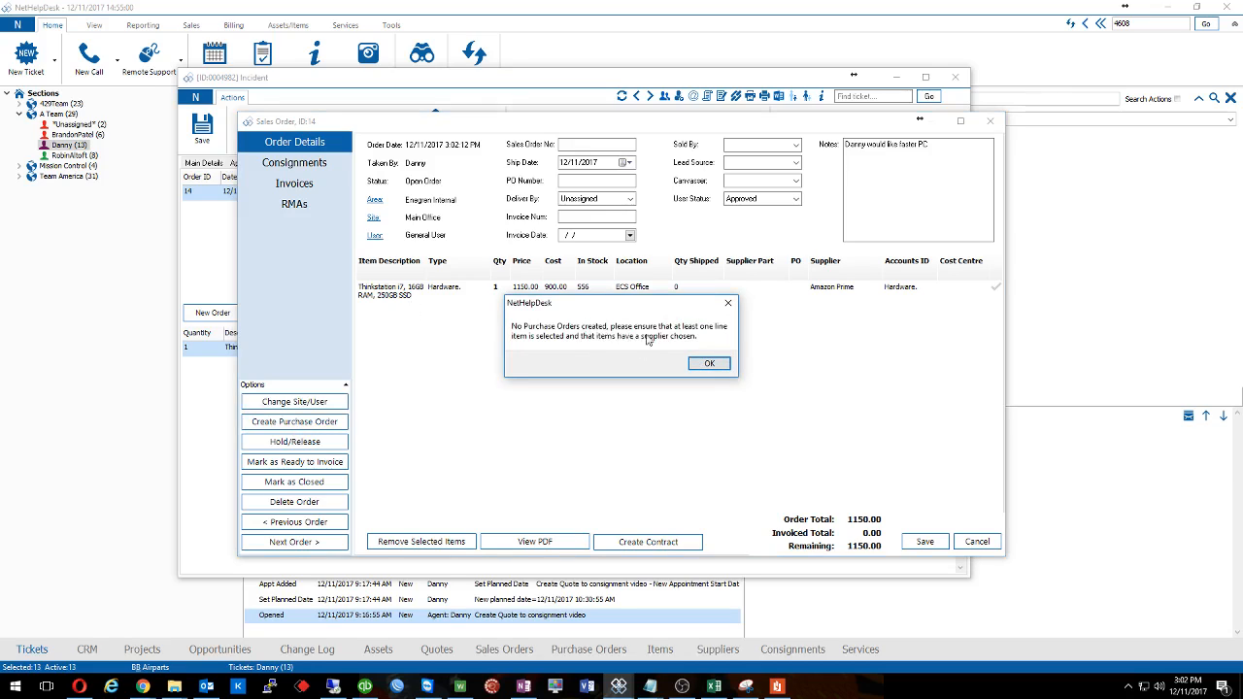
{"action": "left_click", "coordinate": [708, 363]}
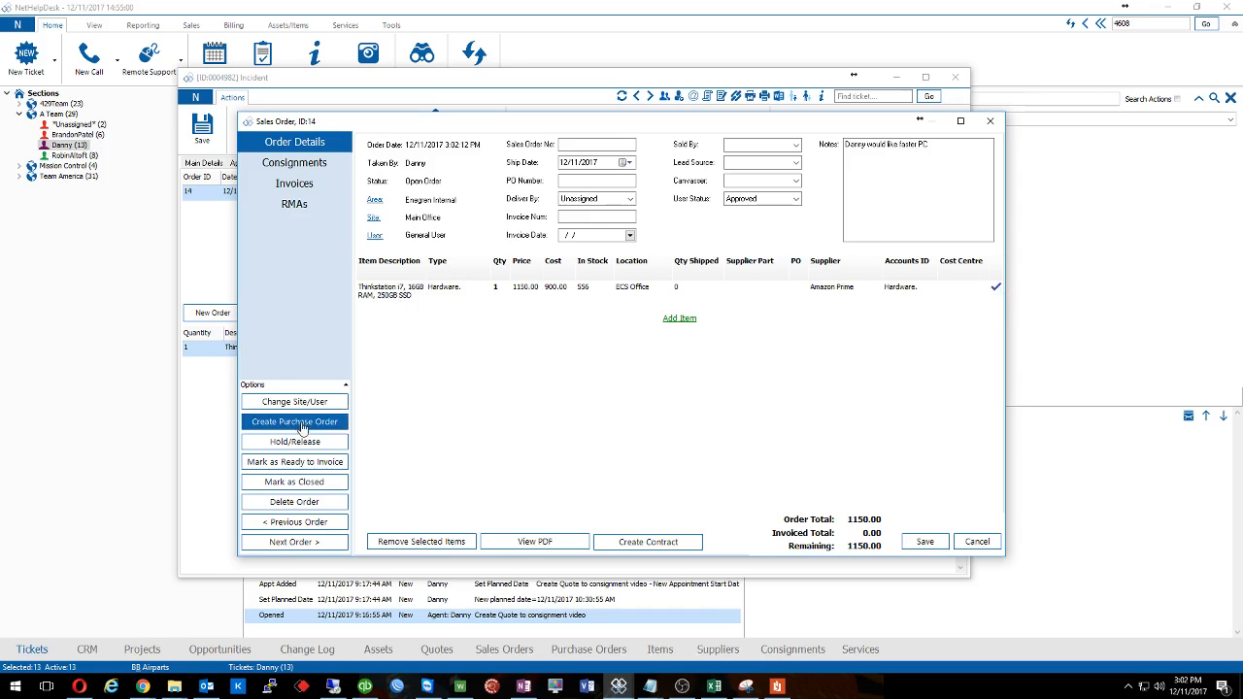
Select the Thinkstation i7 line item and create a supplier purchase order for it.
{"action": "left_click", "coordinate": [330, 421]}
{"action": "left_click", "coordinate": [625, 382]}
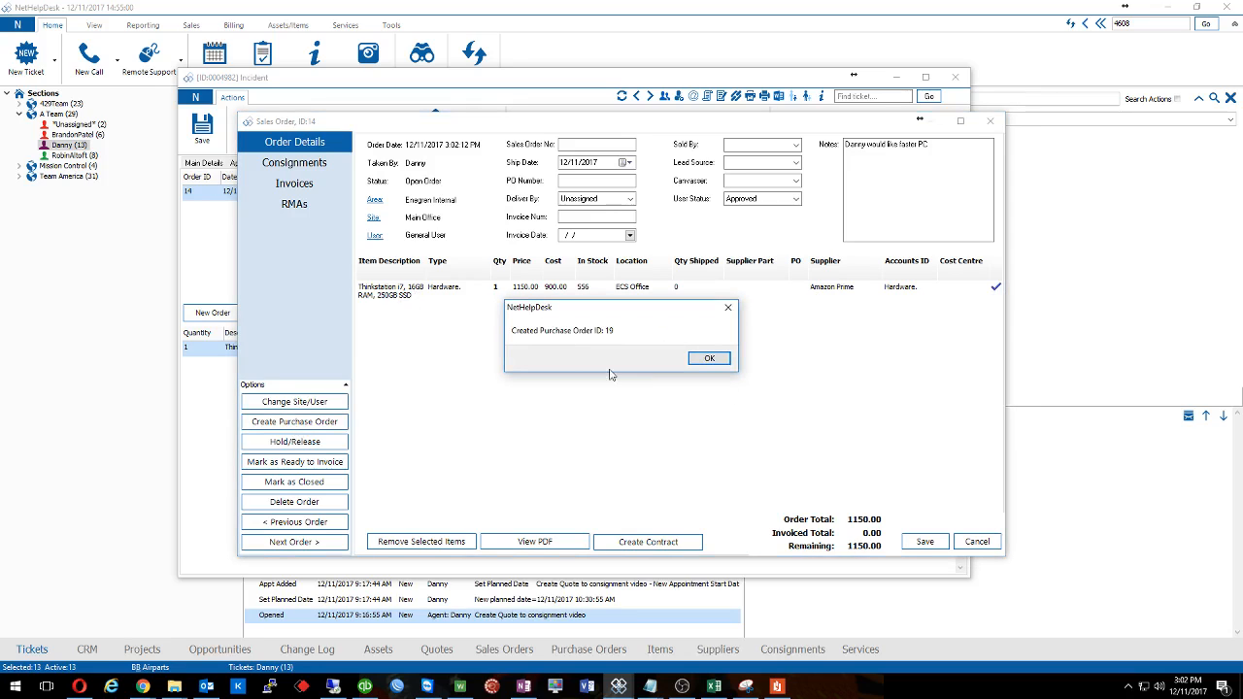
{"action": "left_click", "coordinate": [719, 357]}
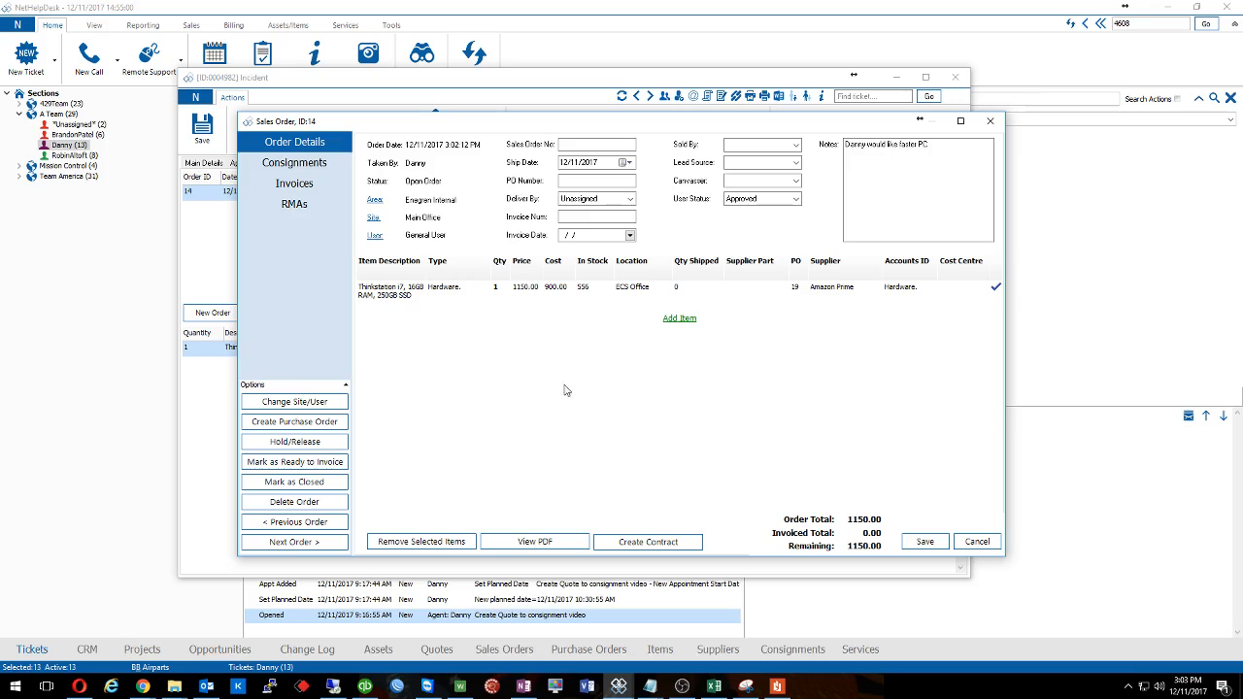
Save the sales order, then check the ticket's new purchase order and close the ticket window.
{"action": "left_click", "coordinate": [925, 546]}
{"action": "left_click", "coordinate": [419, 163]}
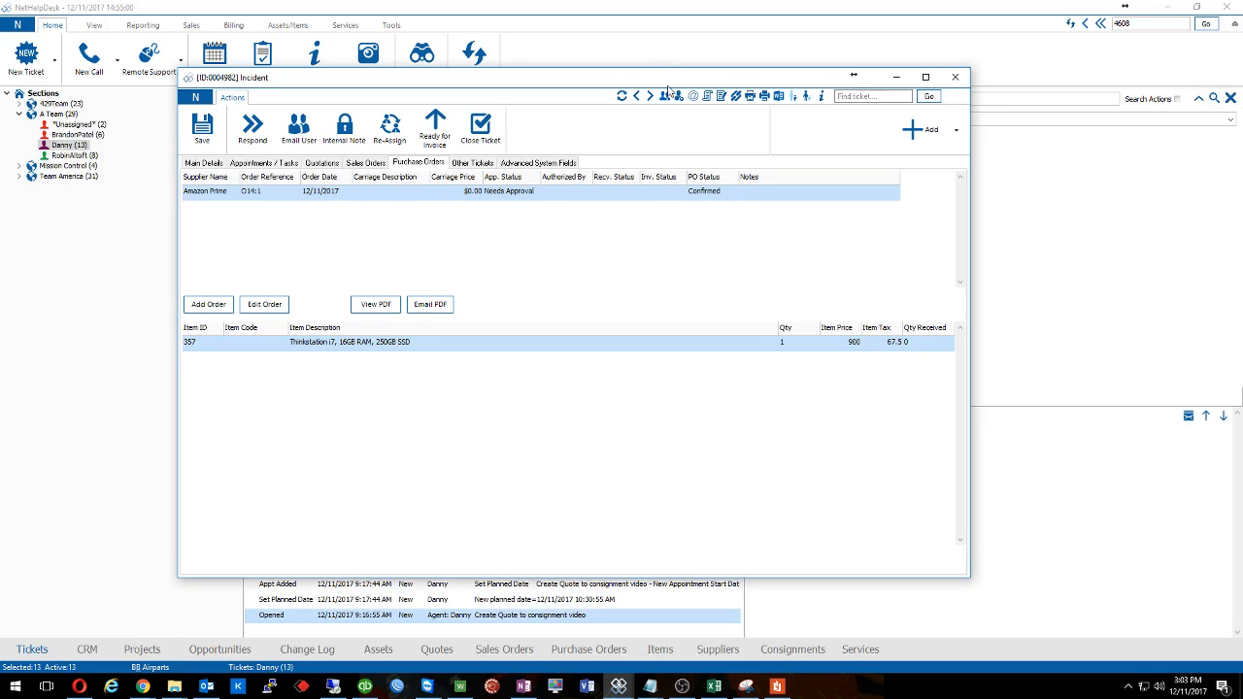
{"action": "left_click_drag", "start_coordinate": [668, 85], "coordinate": [680, 104]}
{"action": "left_click", "coordinate": [967, 96]}
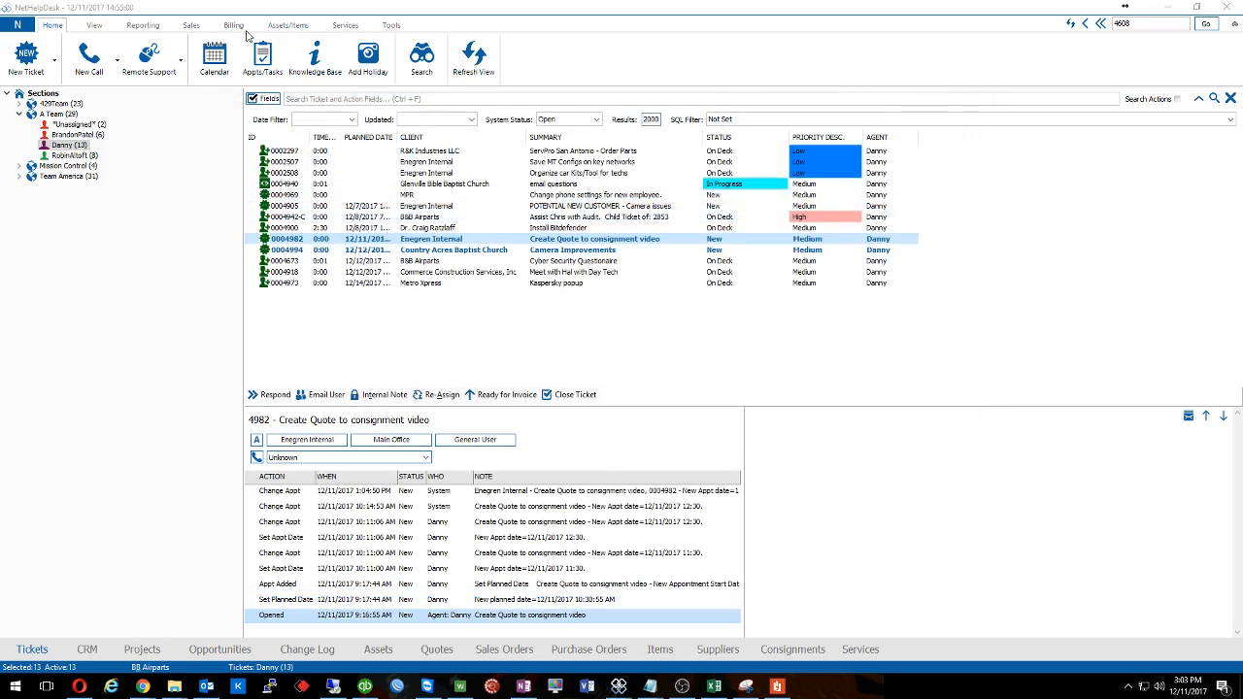
Start receiving stock against the newest Amazon Prime purchase order.
{"action": "left_click", "coordinate": [289, 25]}
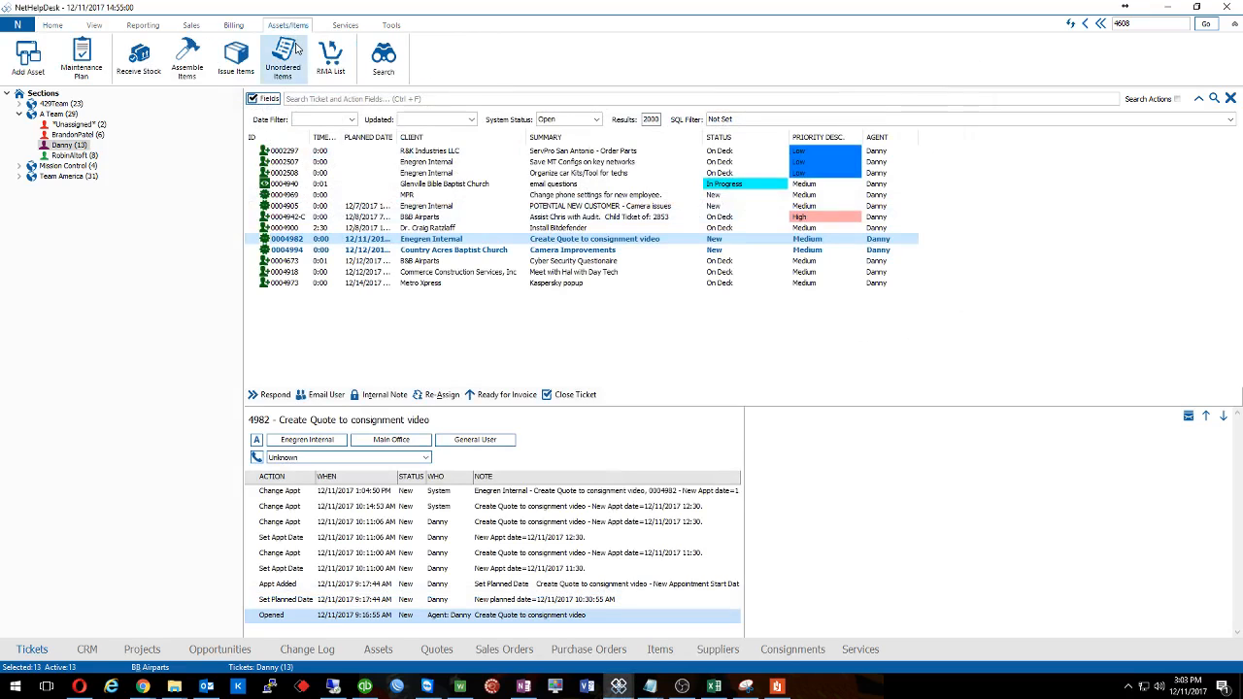
{"action": "left_click", "coordinate": [146, 64]}
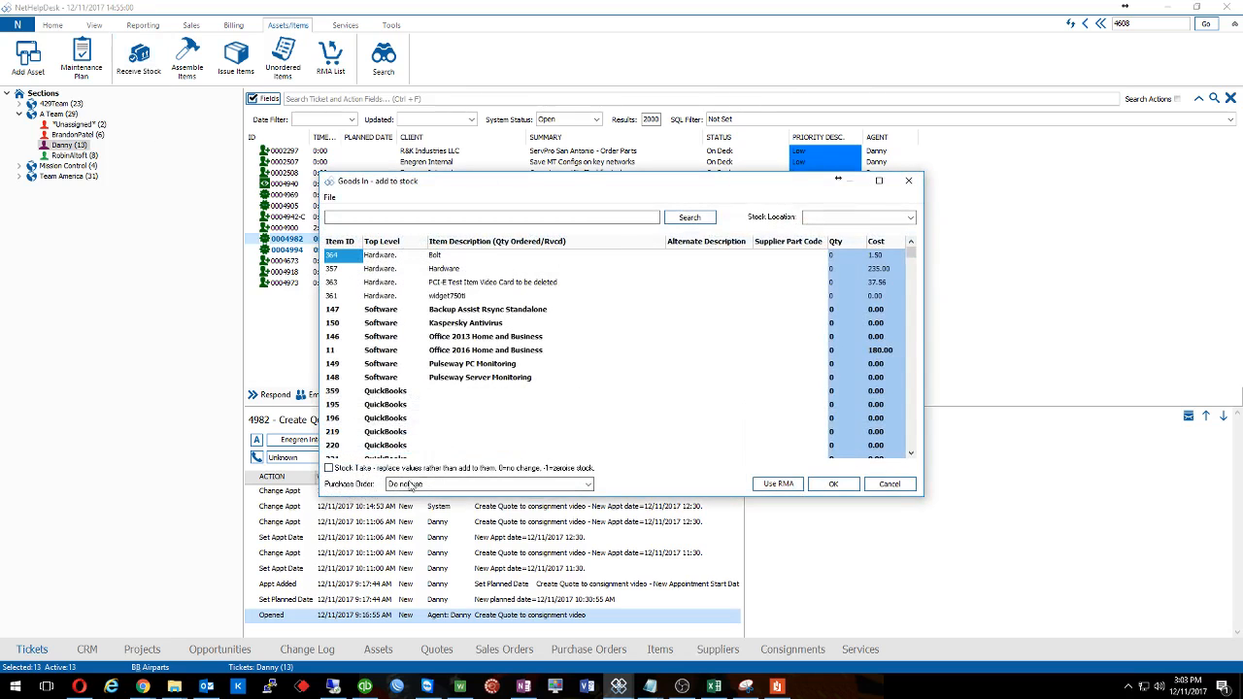
{"action": "left_click", "coordinate": [530, 485]}
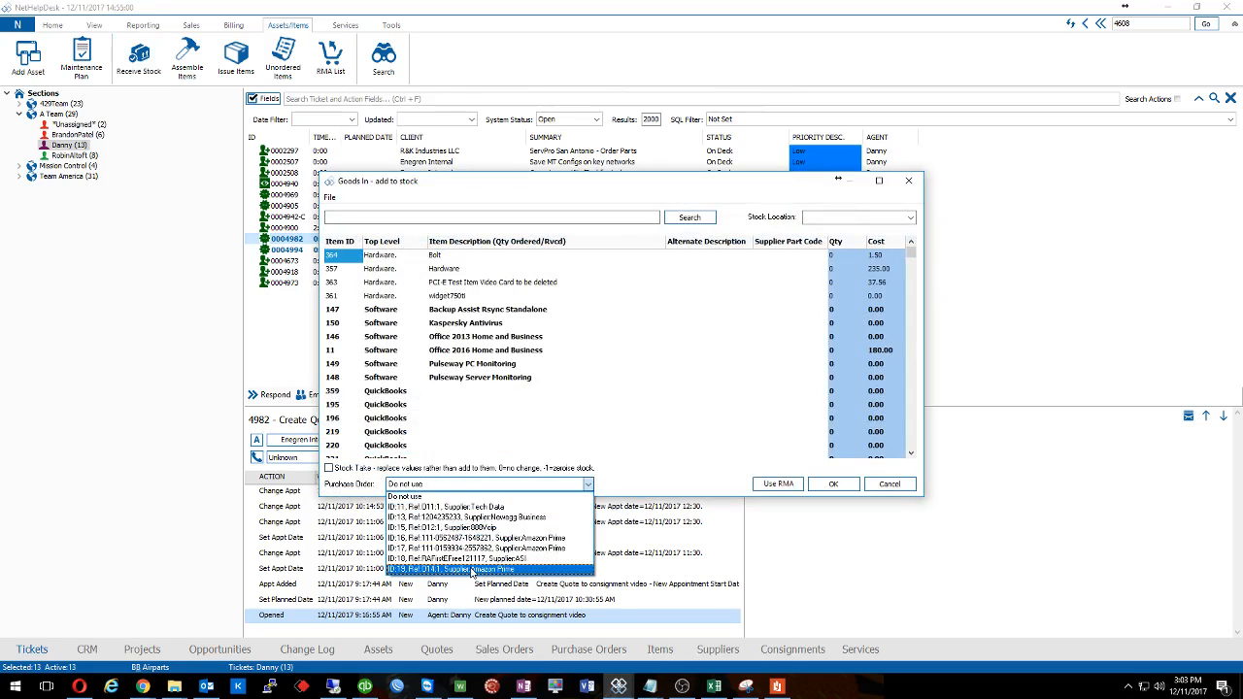
{"action": "left_click", "coordinate": [473, 571]}
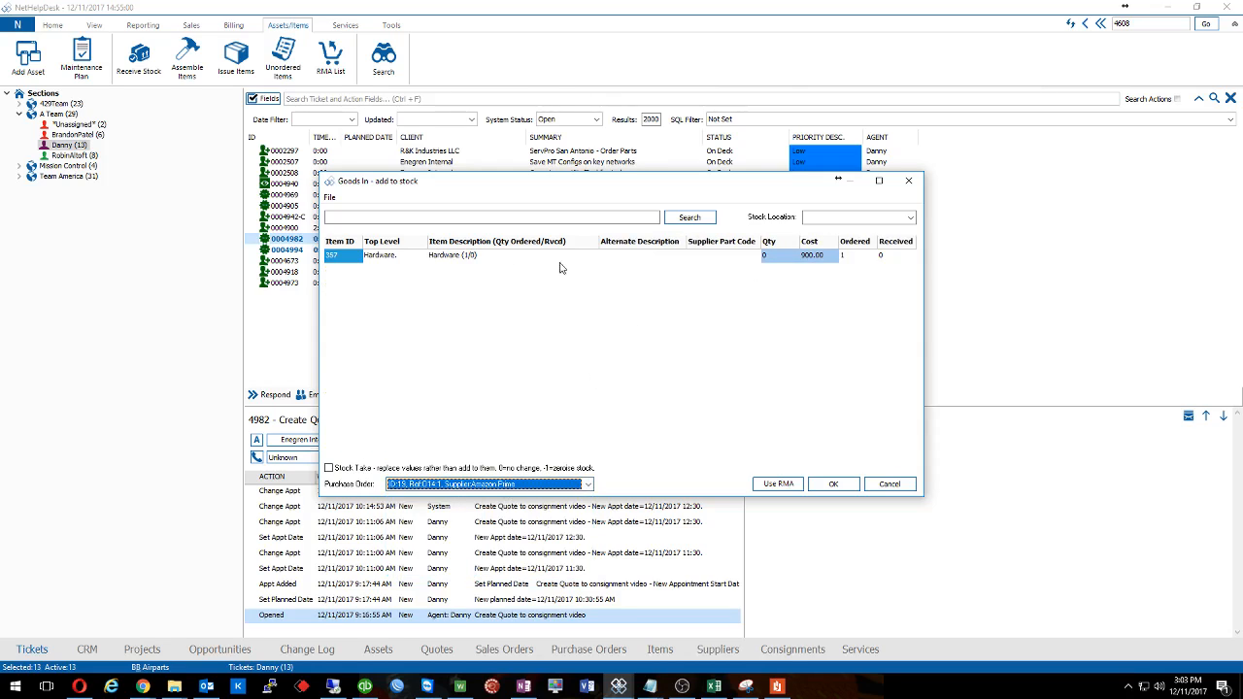
Set the hardware item's received quantity to 1 and try to book it in without a stock location.
{"action": "left_click", "coordinate": [451, 260]}
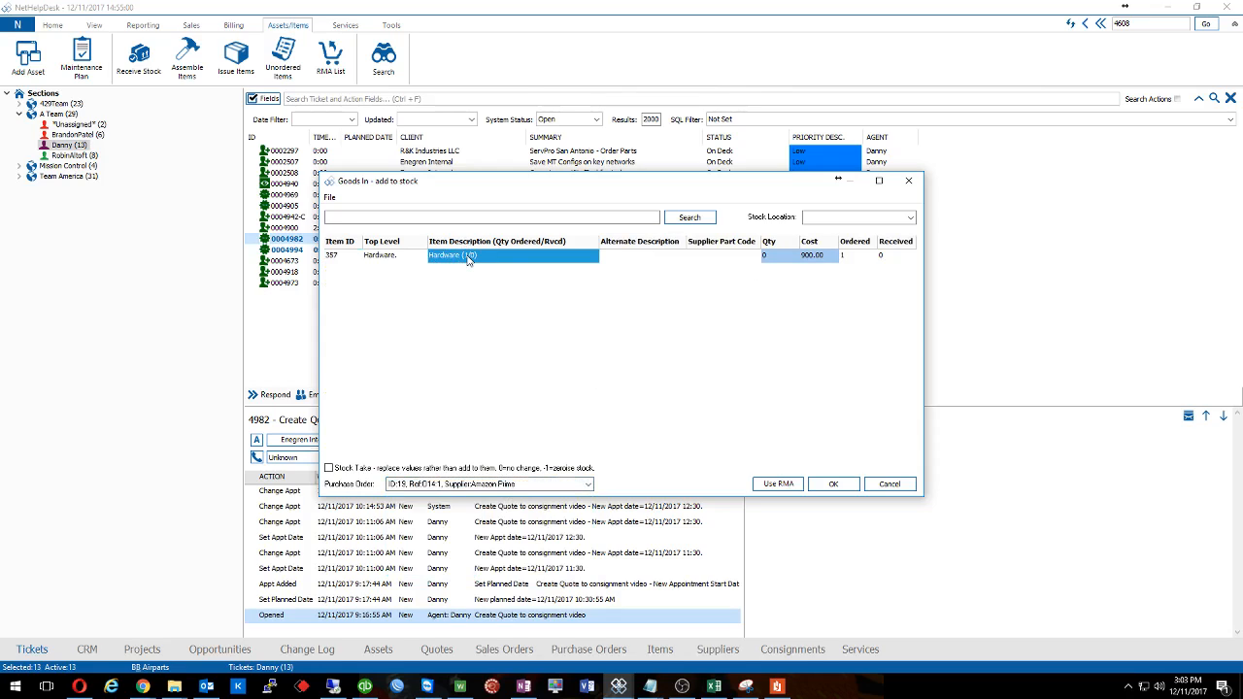
{"action": "left_click", "coordinate": [772, 260]}
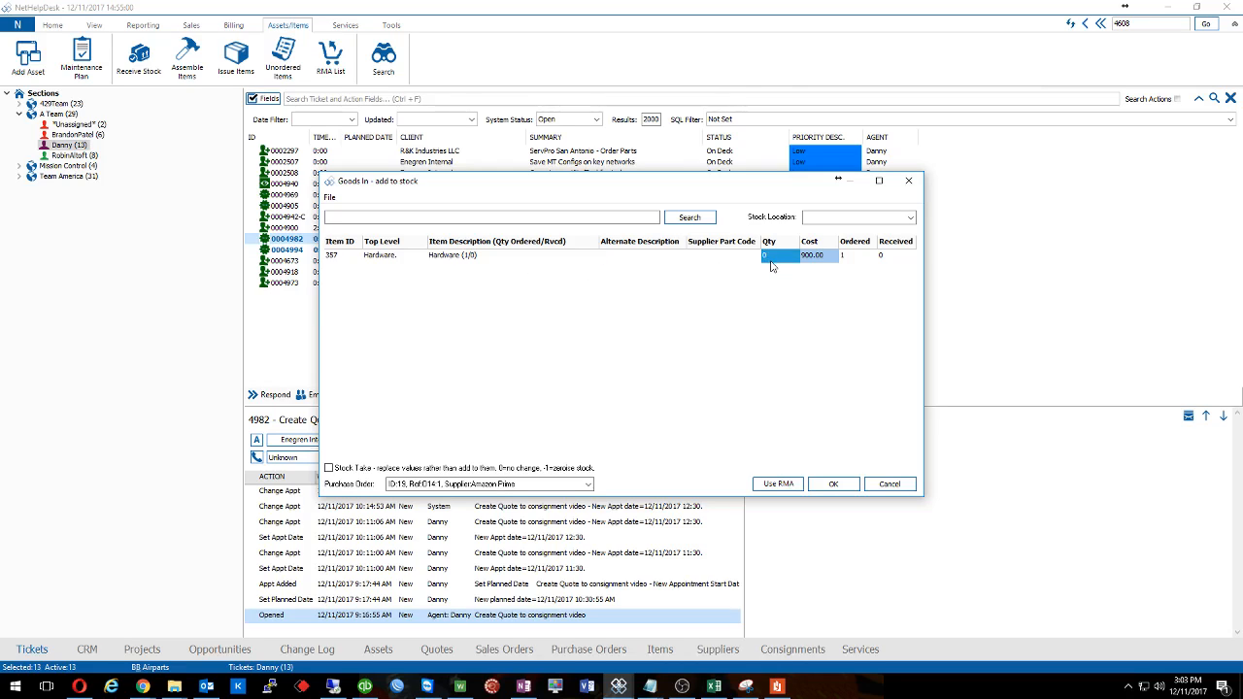
{"action": "type", "text": "1"}
{"action": "left_click", "coordinate": [831, 486]}
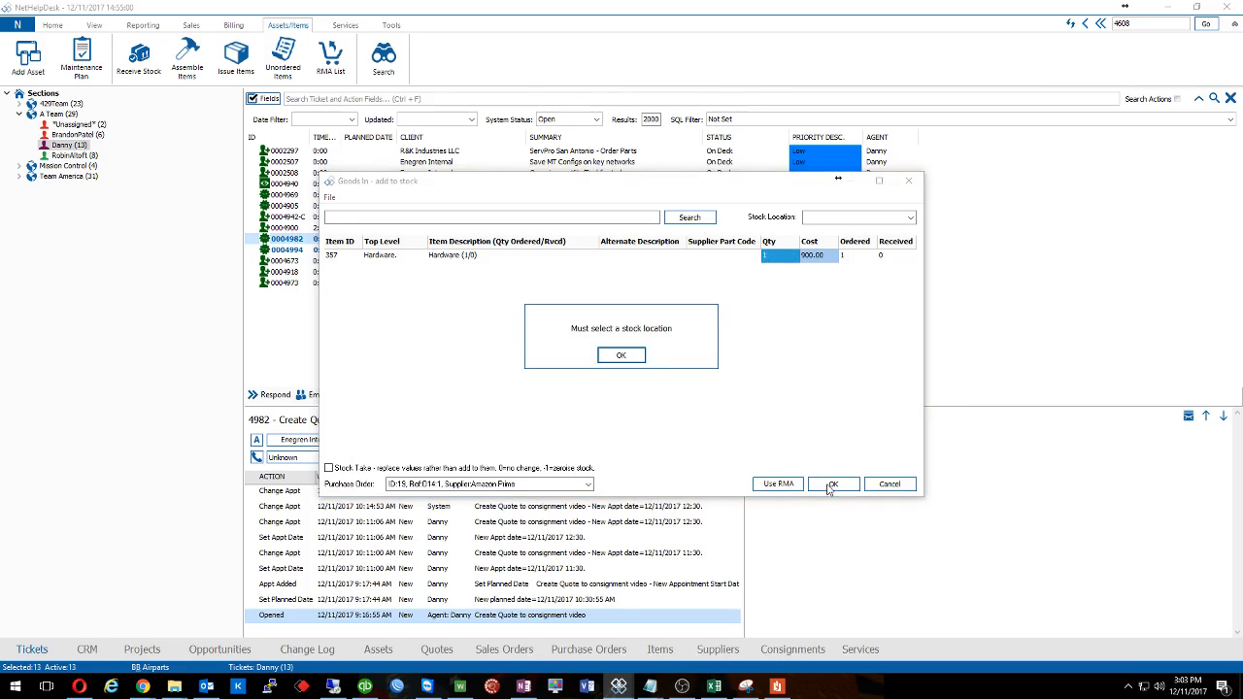
{"action": "left_click", "coordinate": [622, 356]}
Set the stock location to ECS Office and receive the goods into stock.
{"action": "left_click", "coordinate": [910, 216]}
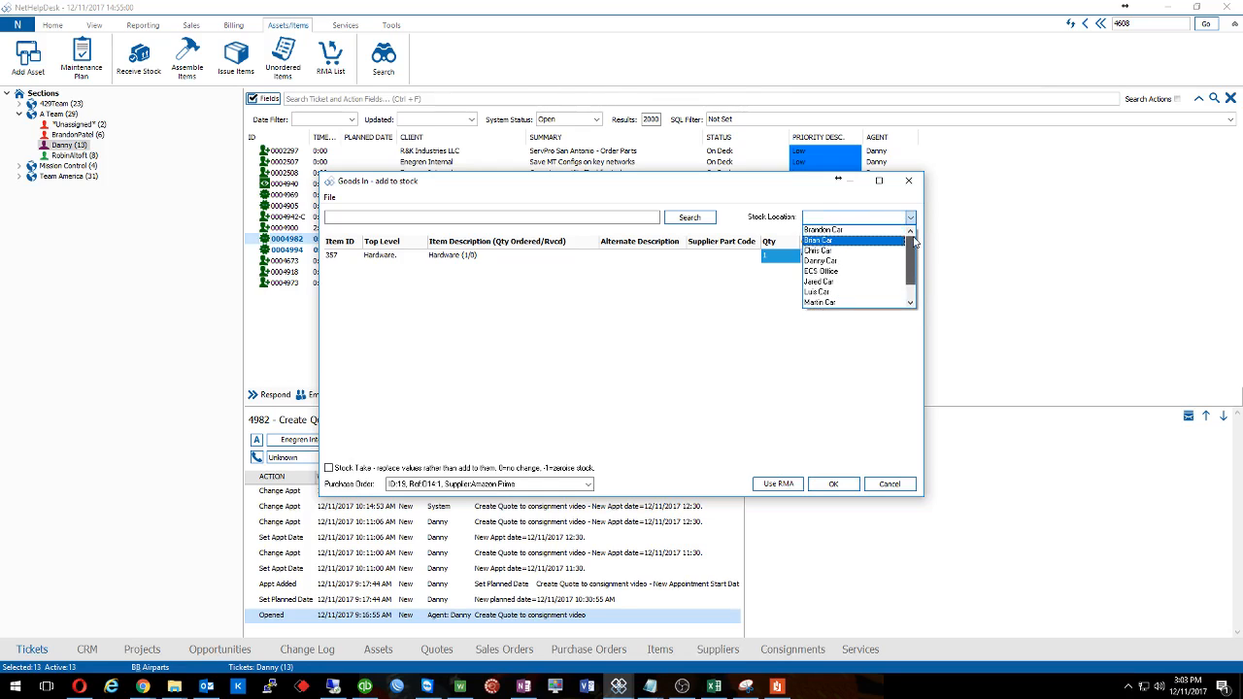
{"action": "left_click", "coordinate": [836, 271]}
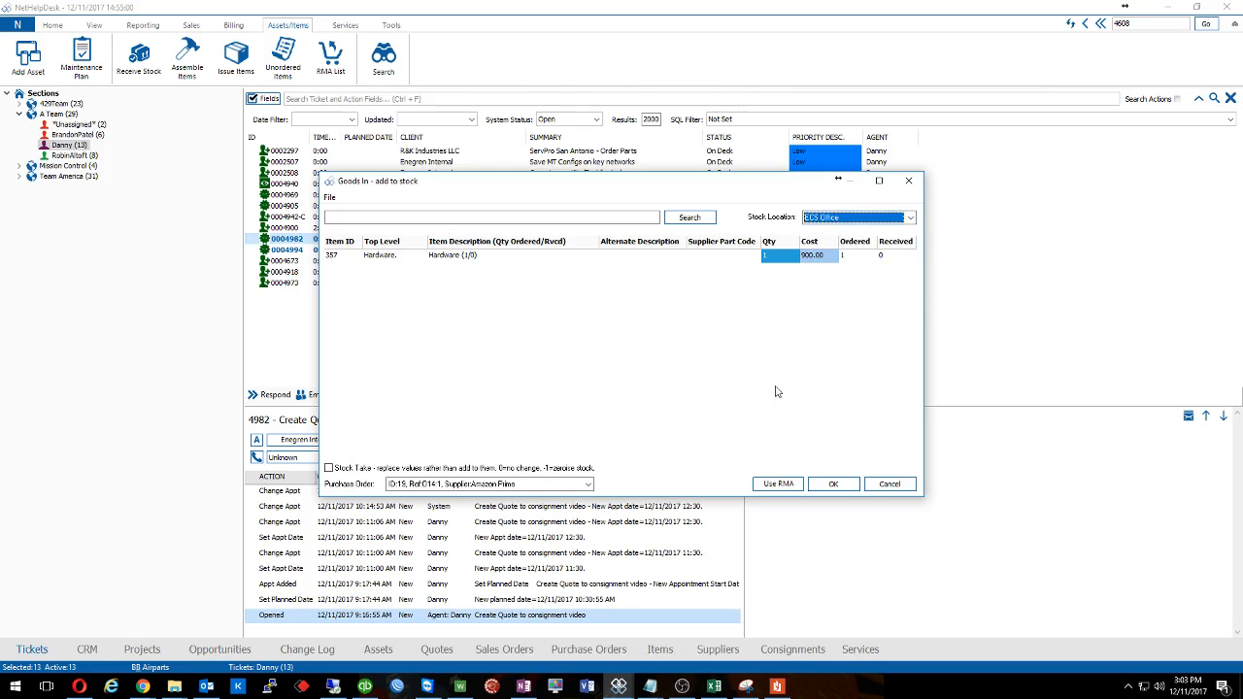
{"action": "left_click", "coordinate": [833, 484]}
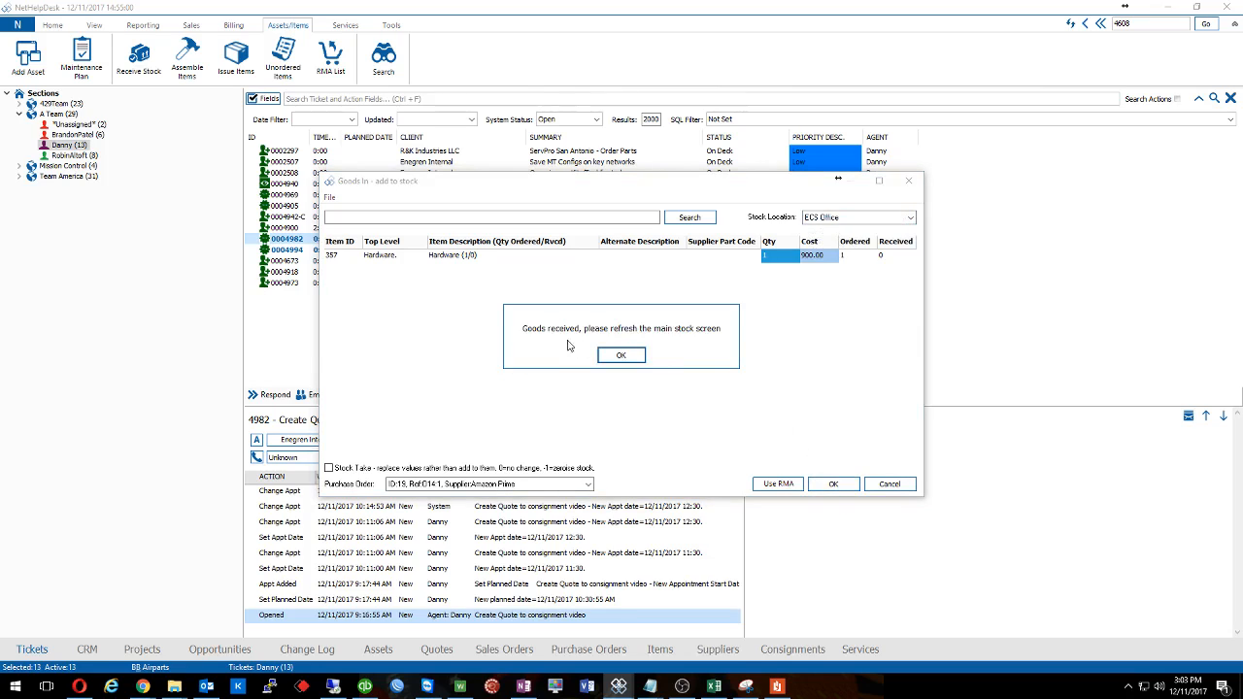
{"action": "left_click", "coordinate": [630, 355]}
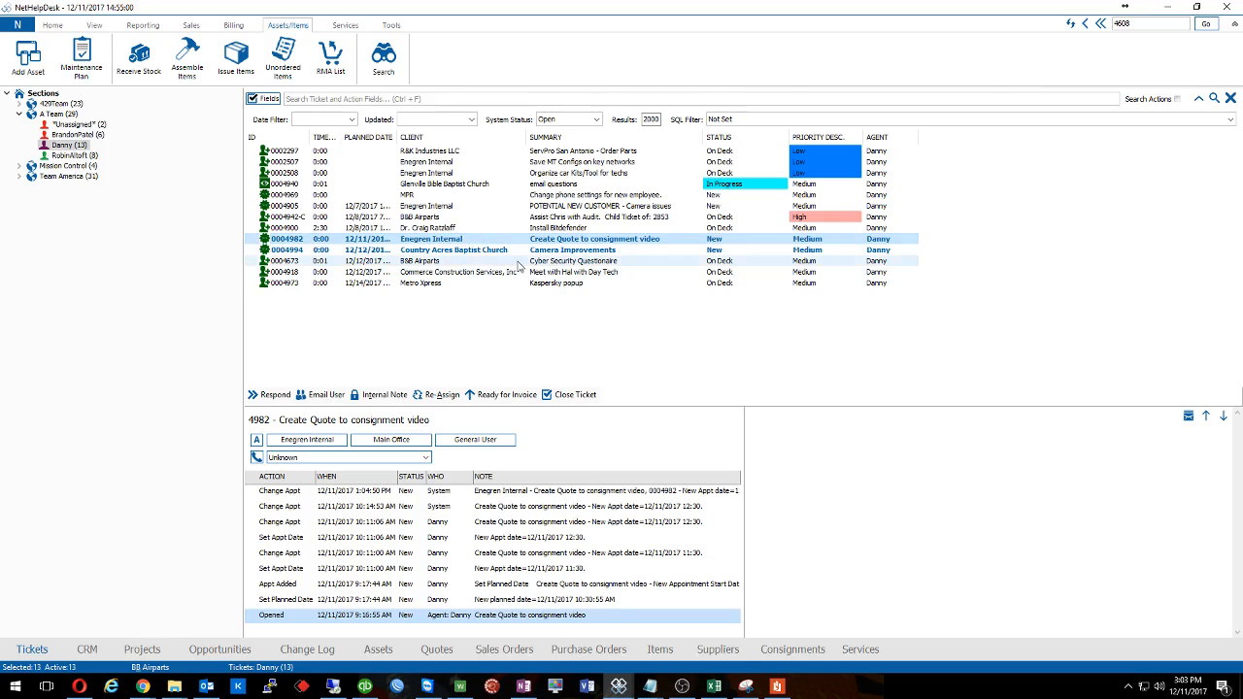
Reopen the "Create Quote to consignment video" ticket to check its purchase order's receipt status, and open its sales order.
{"action": "left_click_drag", "start_coordinate": [485, 95], "coordinate": [503, 98]}
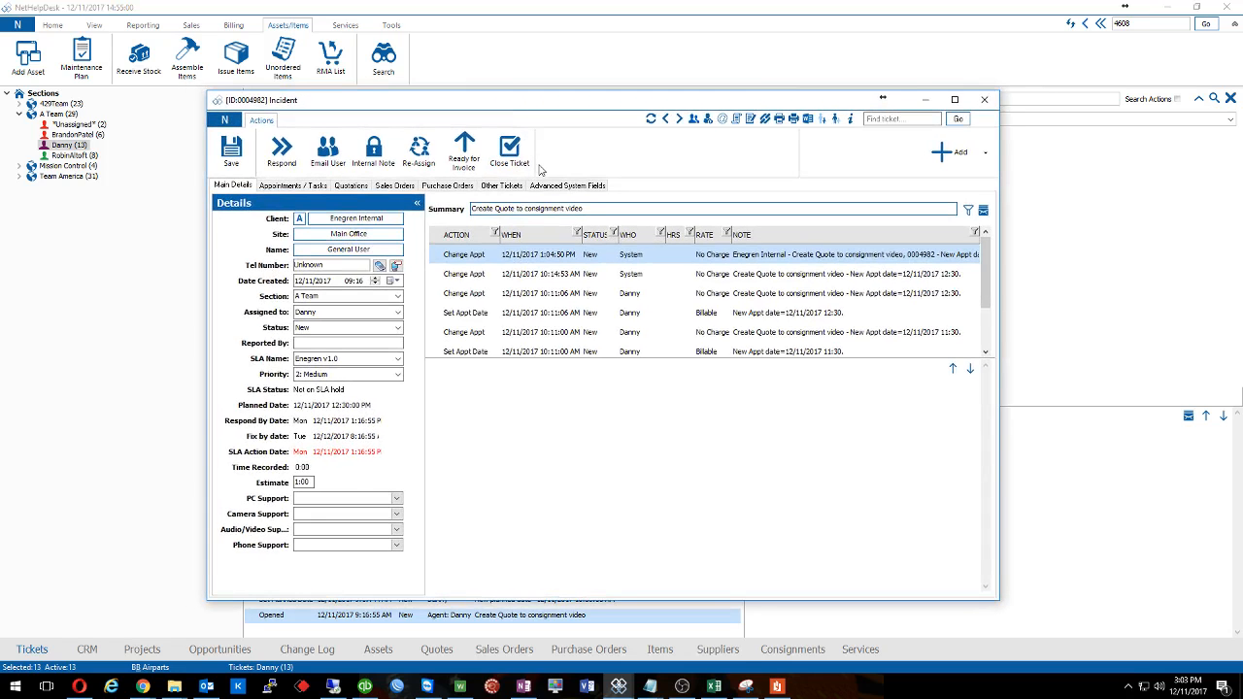
{"action": "left_click", "coordinate": [450, 186]}
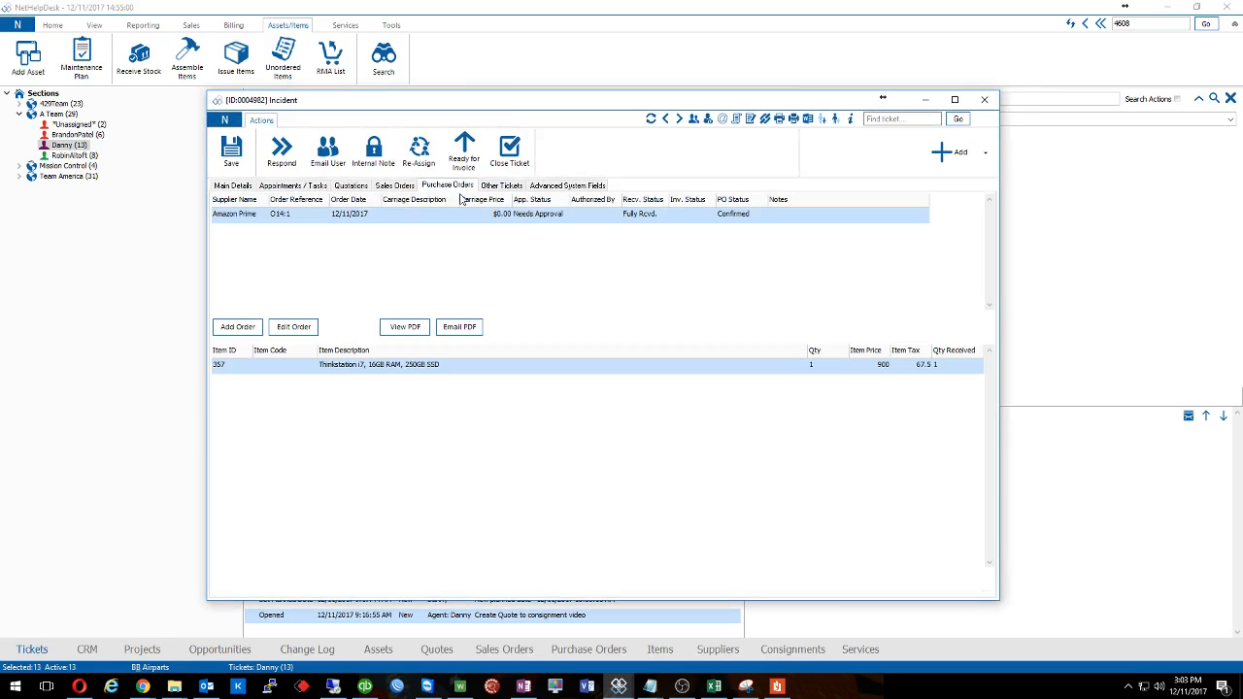
{"action": "left_click", "coordinate": [406, 190]}
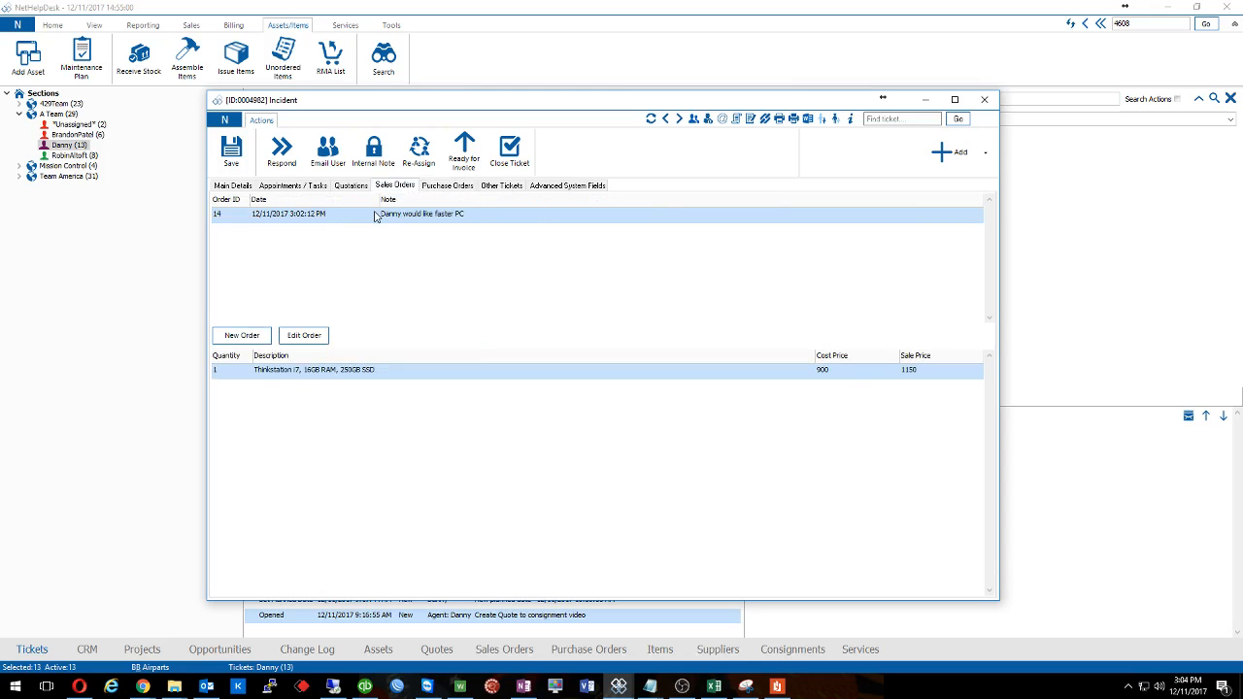
{"action": "double_click", "coordinate": [408, 215]}
Create a consignment on the sales order with a quantity of 1 for the Thinkstation i7 and save it.
{"action": "left_click", "coordinate": [302, 165]}
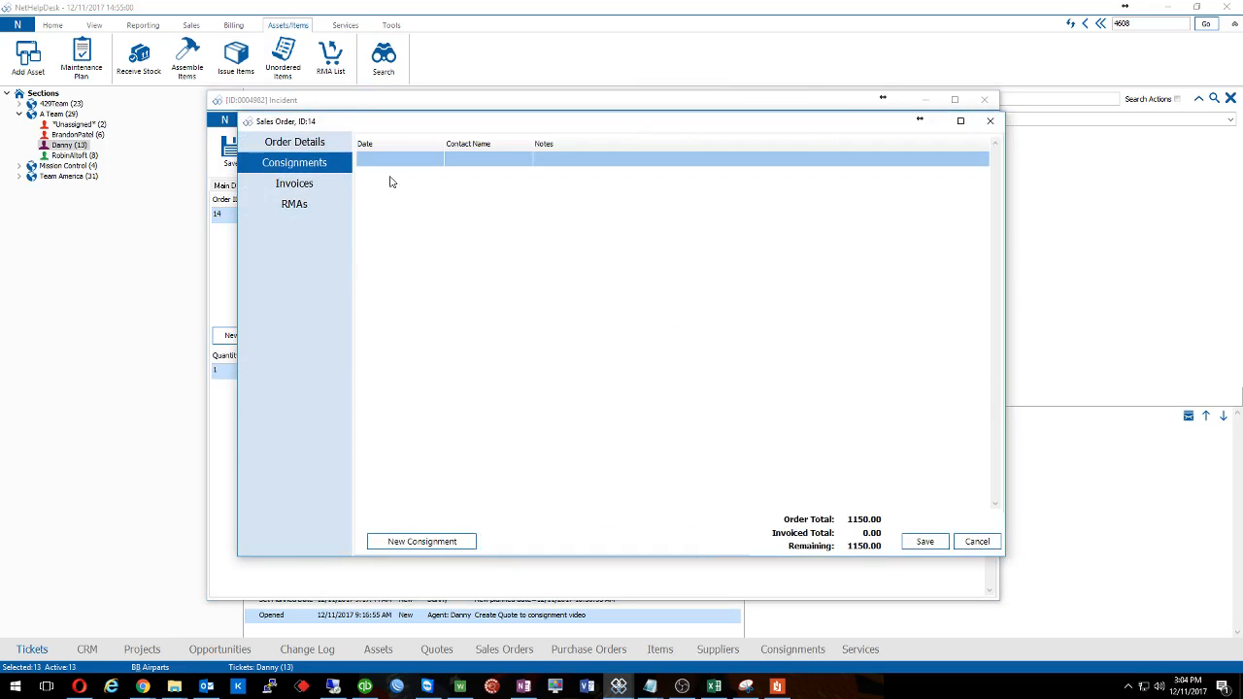
{"action": "left_click", "coordinate": [420, 542]}
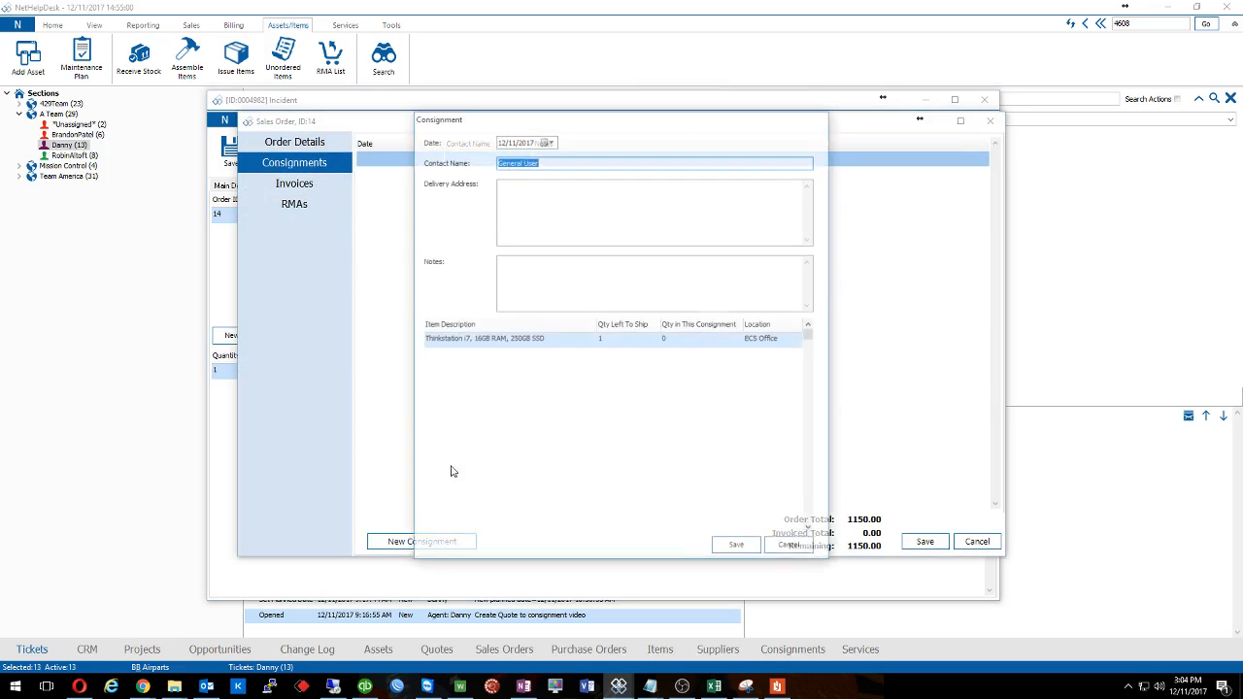
{"action": "left_click", "coordinate": [670, 340]}
{"action": "type", "text": "1"}
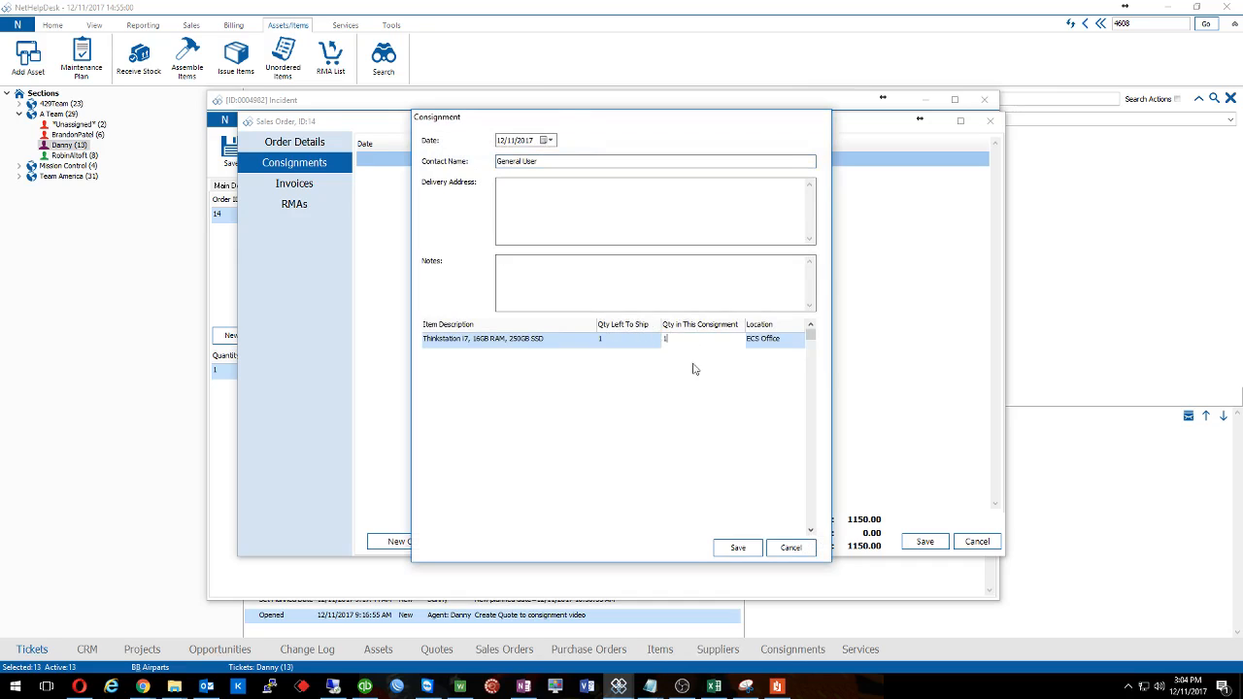
{"action": "left_click", "coordinate": [738, 548]}
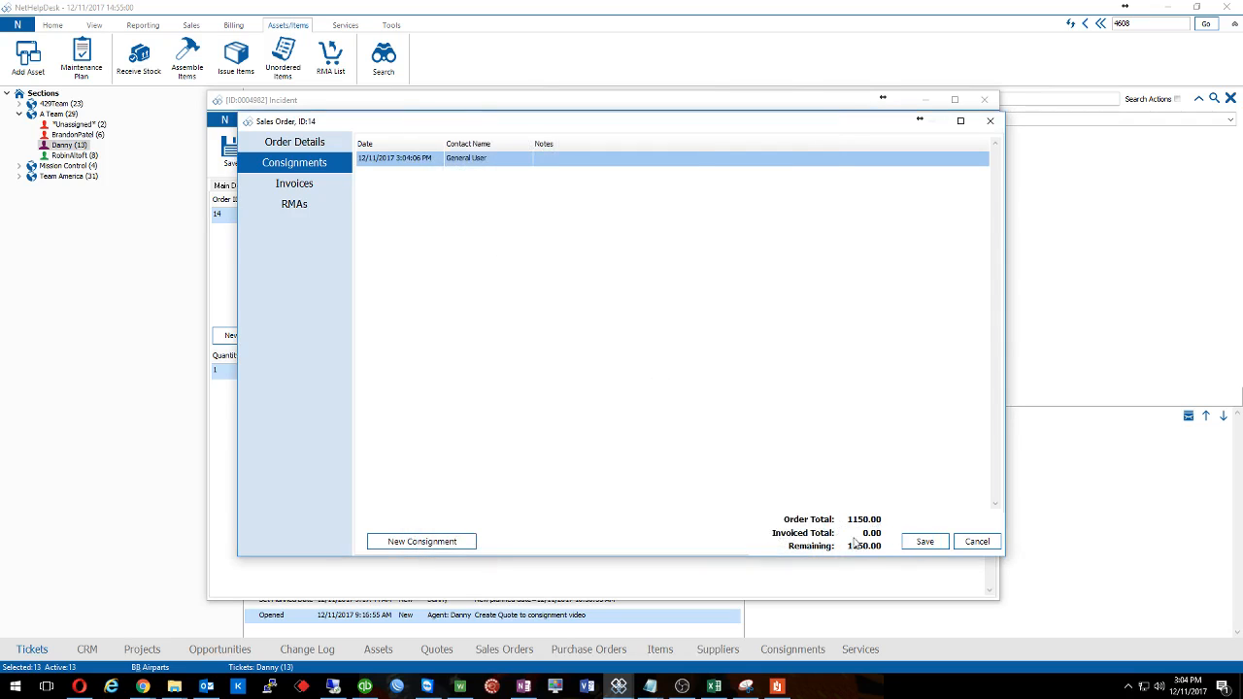
Save the fully consigned sales order and return to the ticket's main details.
{"action": "left_click", "coordinate": [922, 542]}
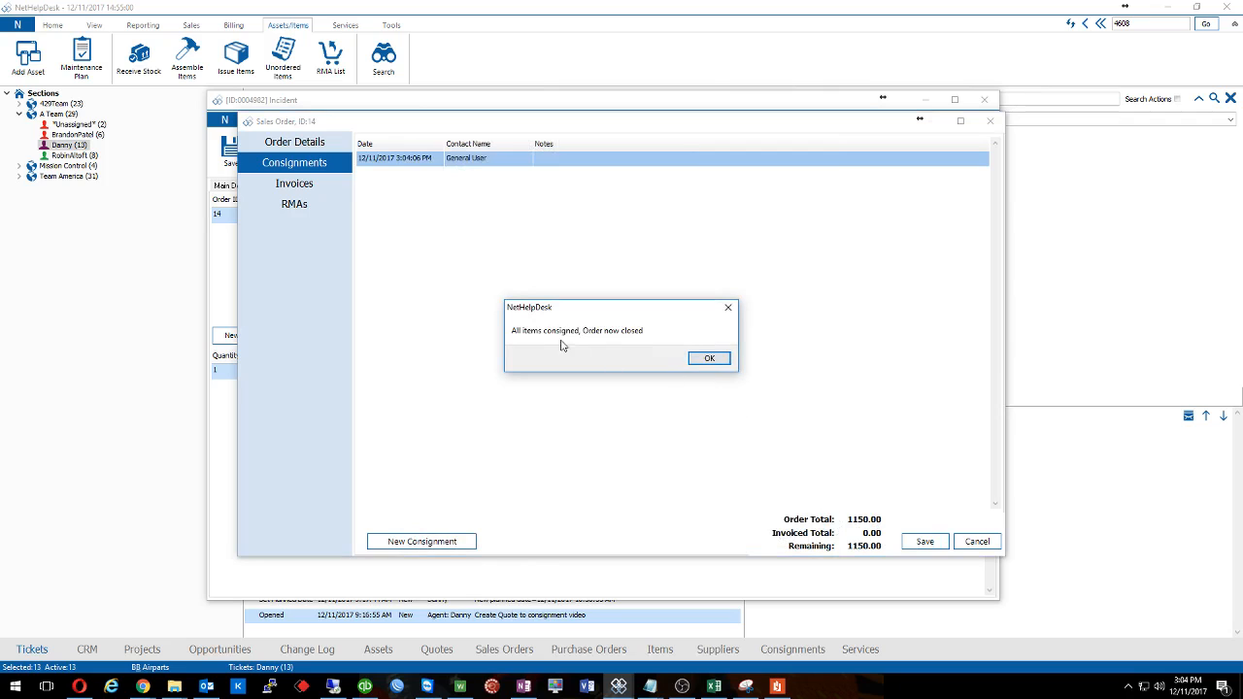
{"action": "left_click", "coordinate": [710, 359]}
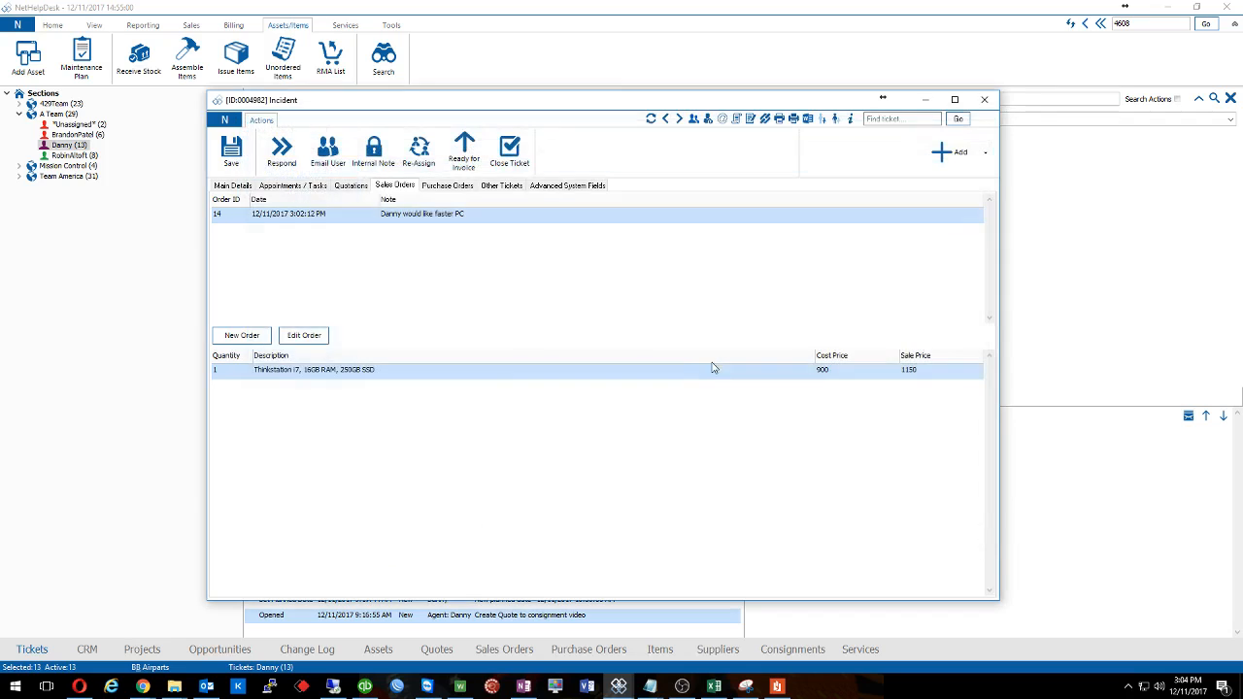
{"action": "left_click", "coordinate": [245, 189]}
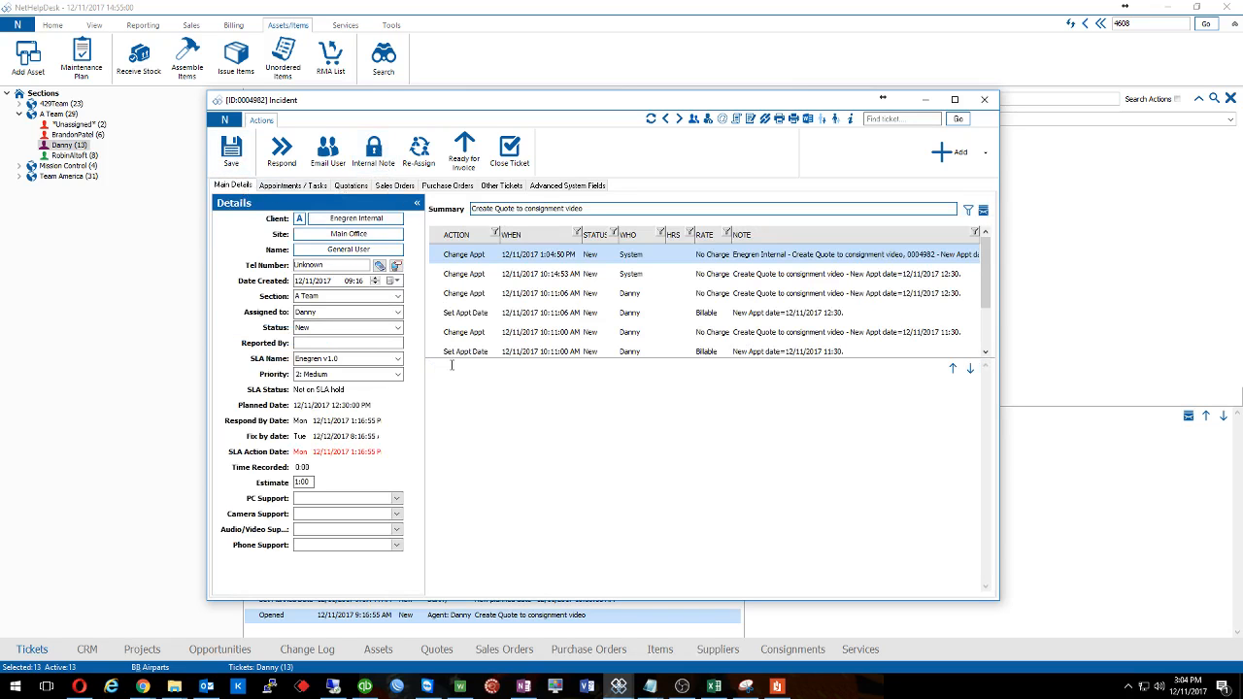